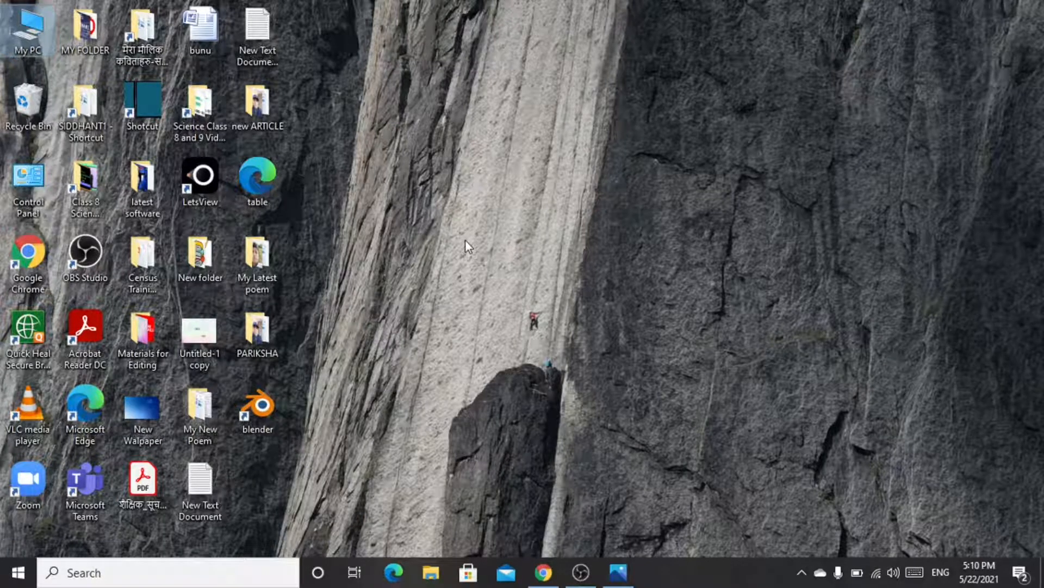
Step: Examine the finished thumbnail image Untitled design (4).png at full window size in Photos, and close it
left_click(618, 572)
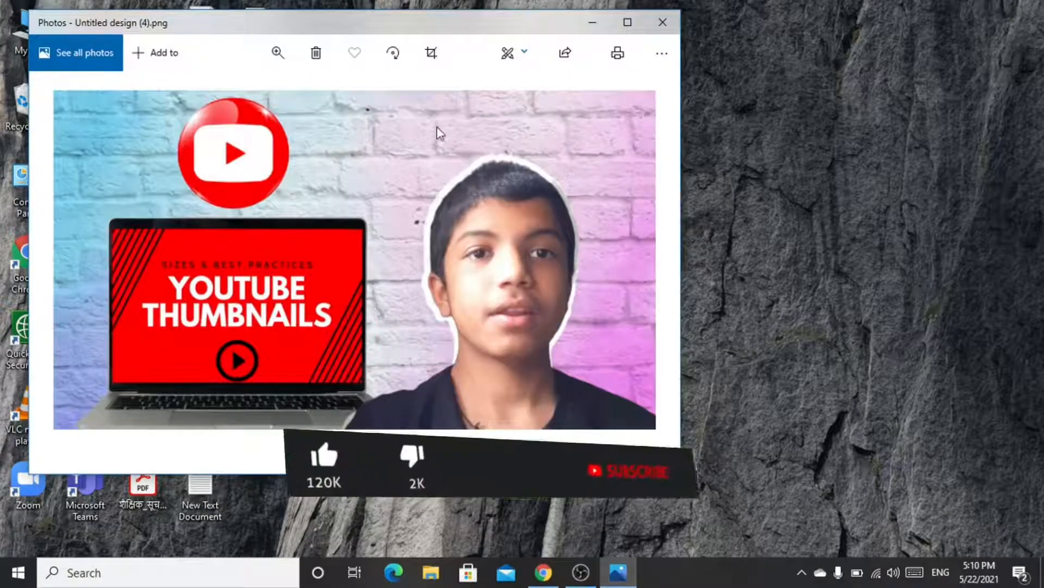
left_click(627, 20)
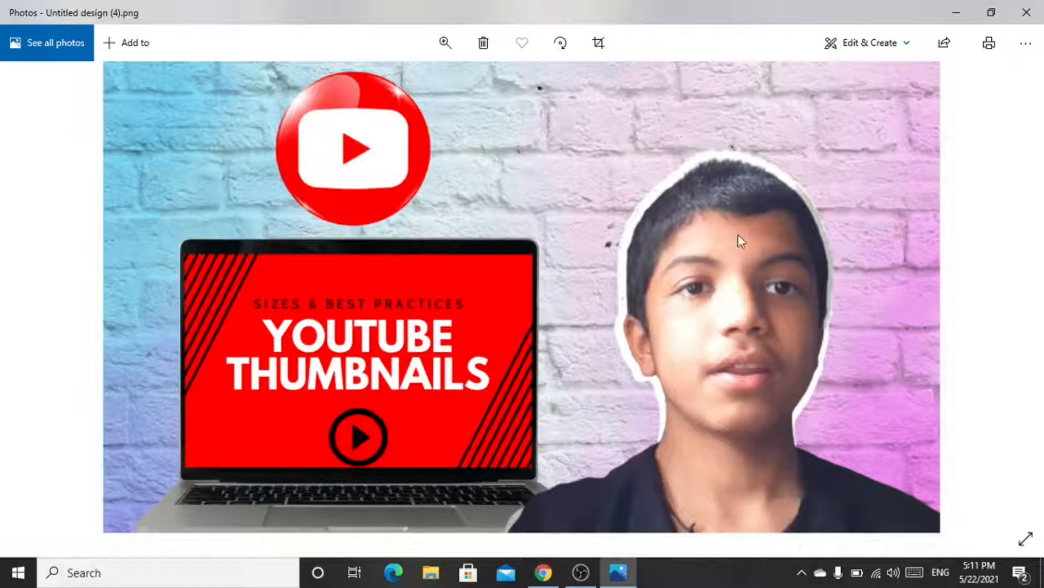
left_click(987, 14)
left_click(663, 23)
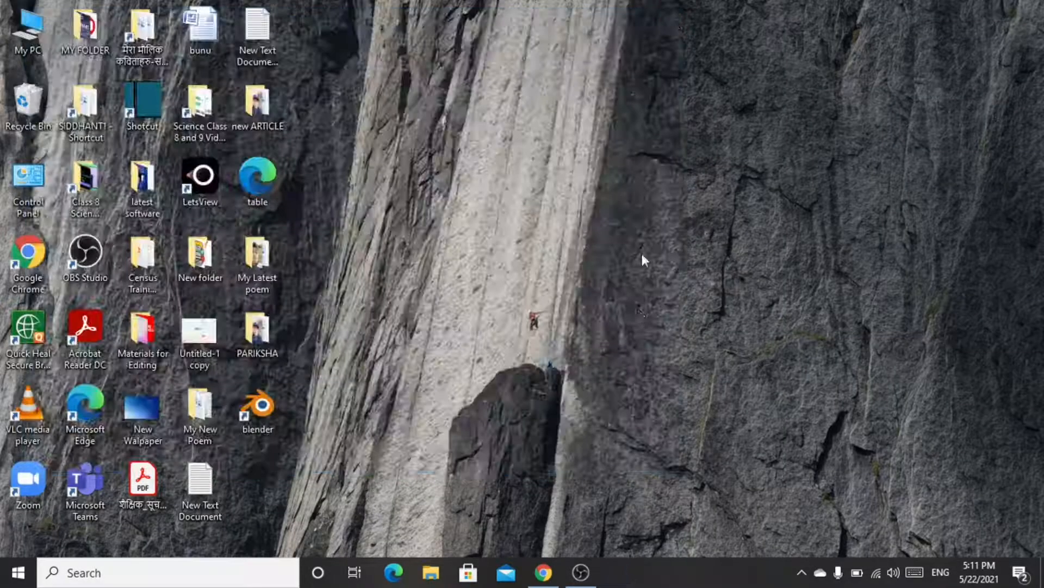
Step: Switch to Google Chrome and open the canva.com home page
left_click(543, 572)
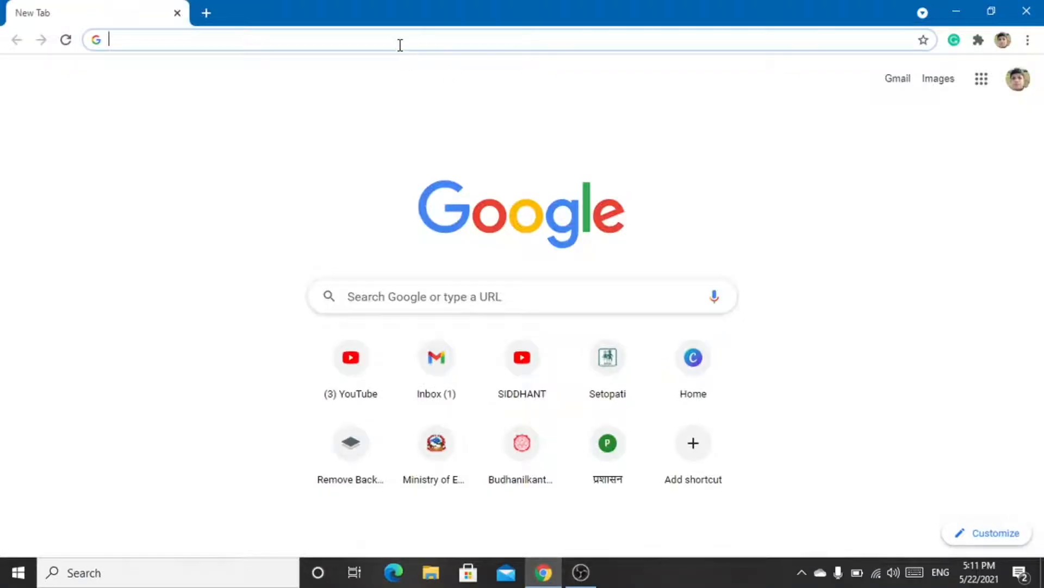
left_click(400, 44)
type("canva")
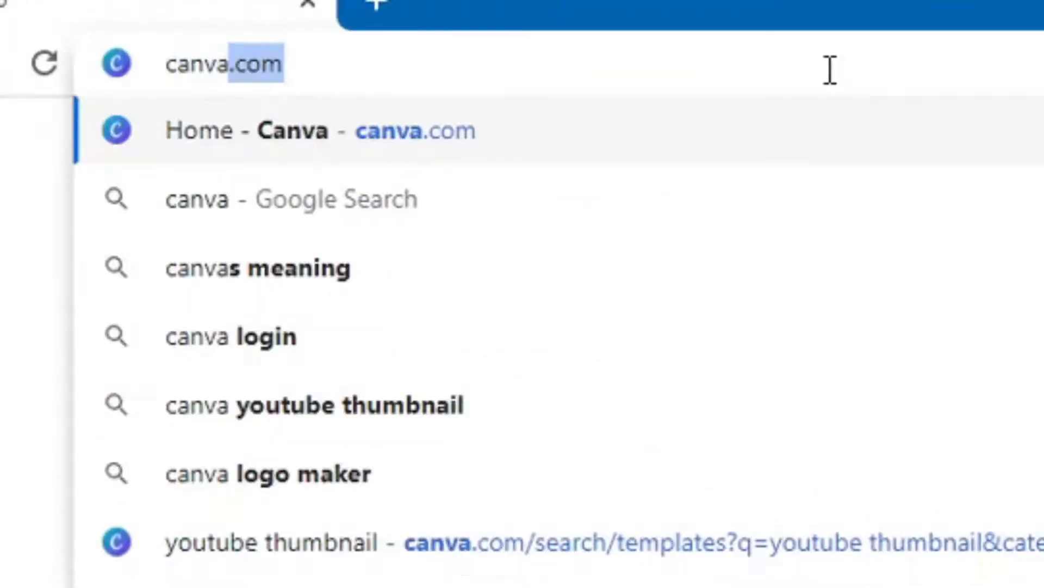
key("Return")
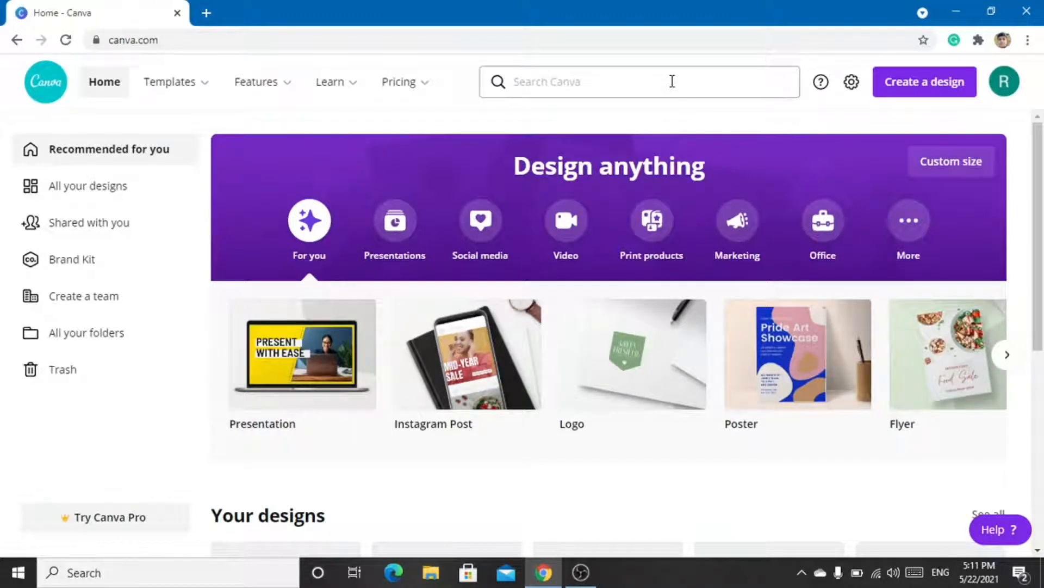
Step: Search Canva for "youtube thumbnail" and open the suggested YouTube Thumbnail template category
left_click(672, 82)
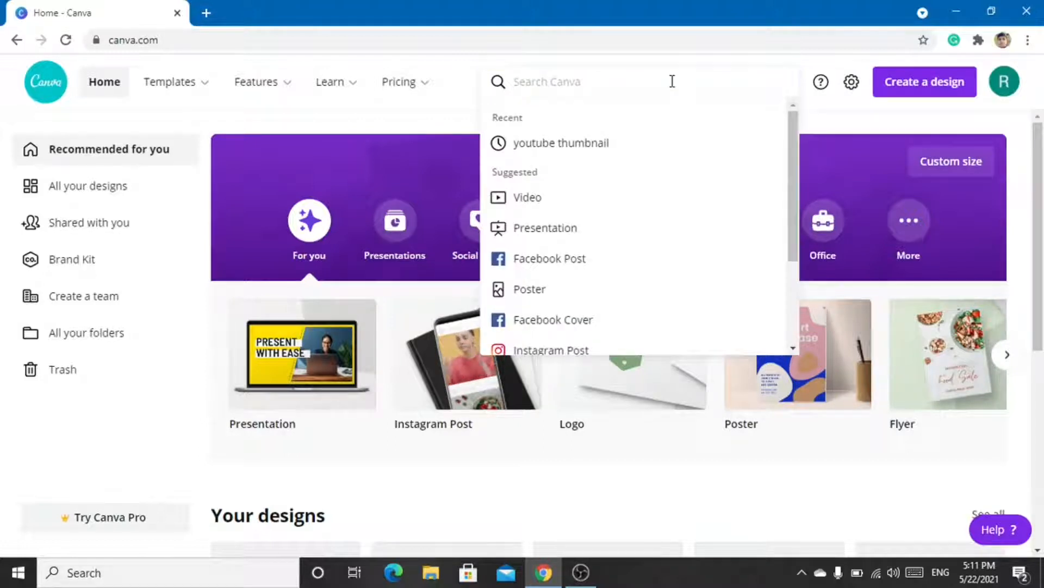
type("youtub")
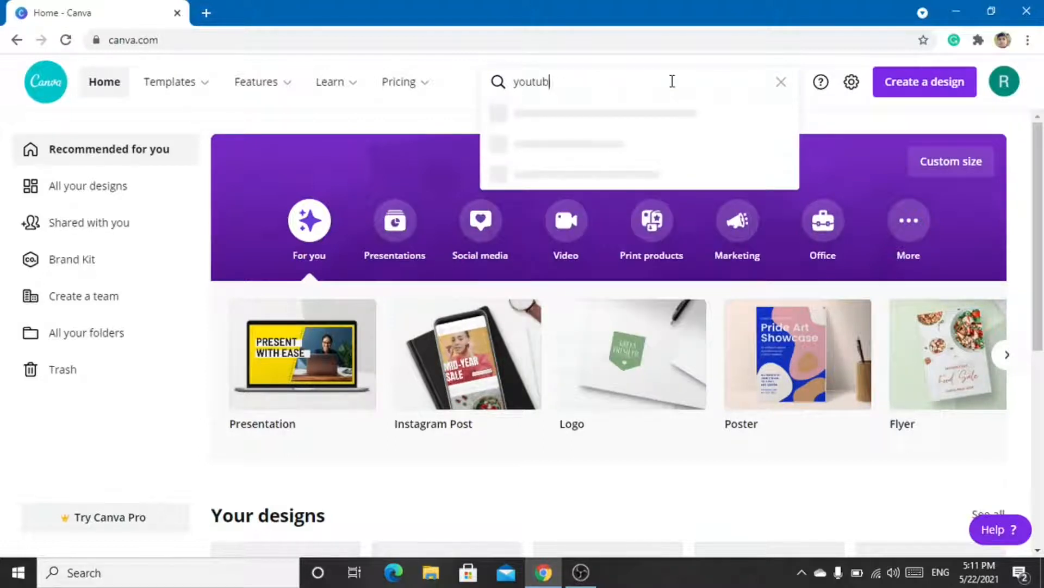
type("e thu")
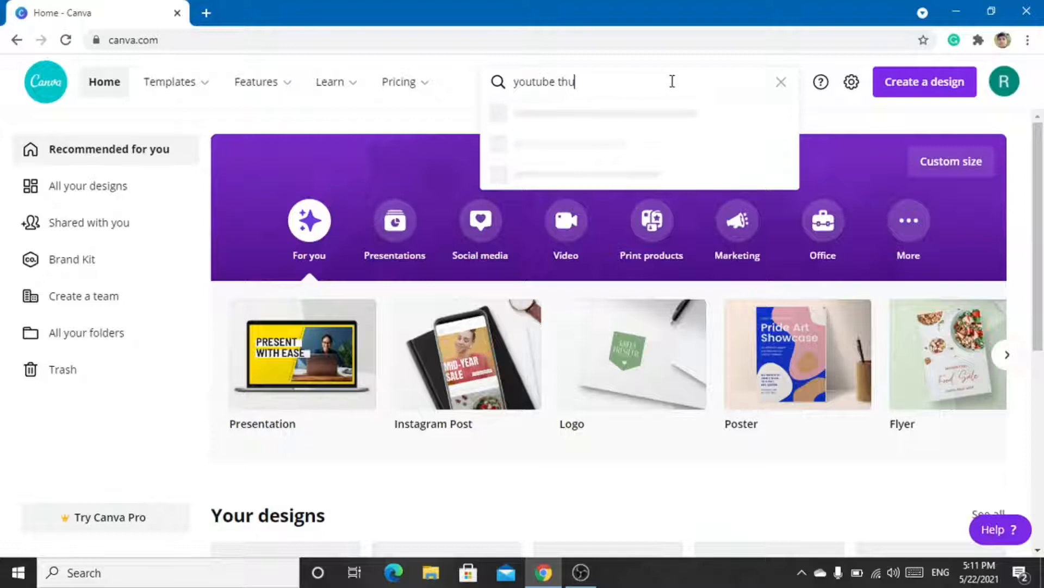
type("mbnia")
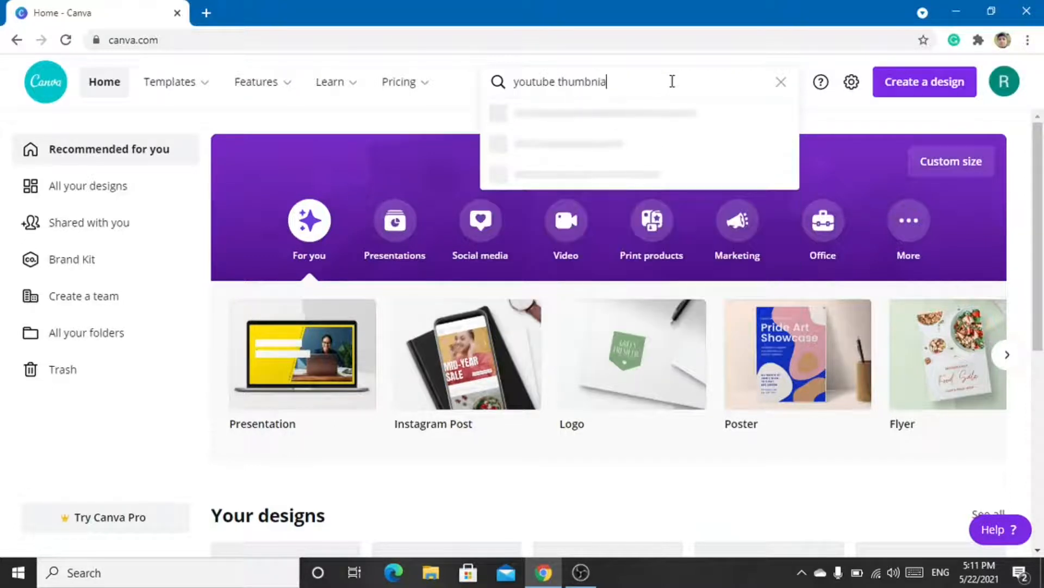
key("BackSpace")
key("BackSpace")
type("ail")
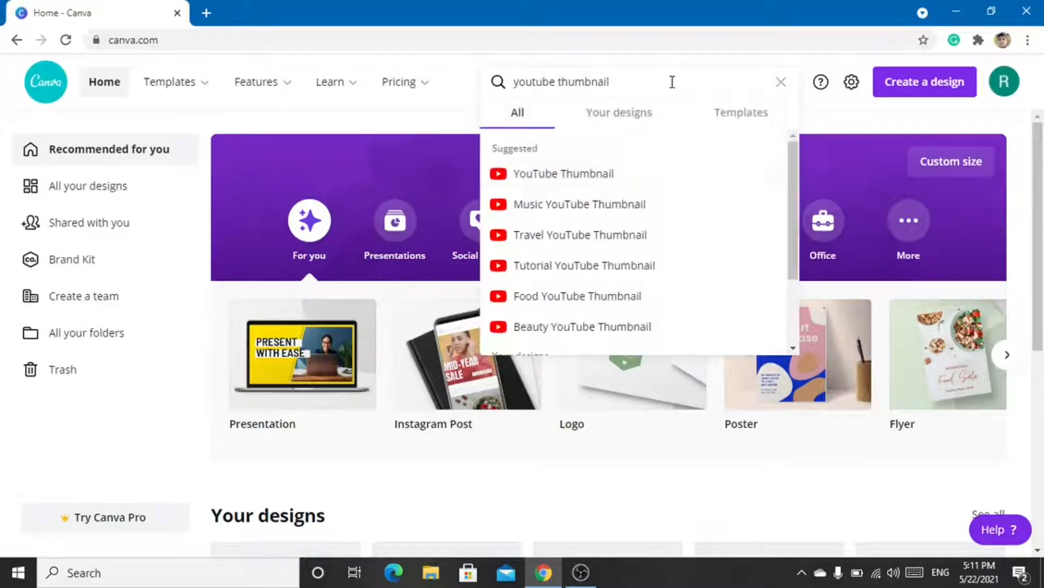
left_click(561, 174)
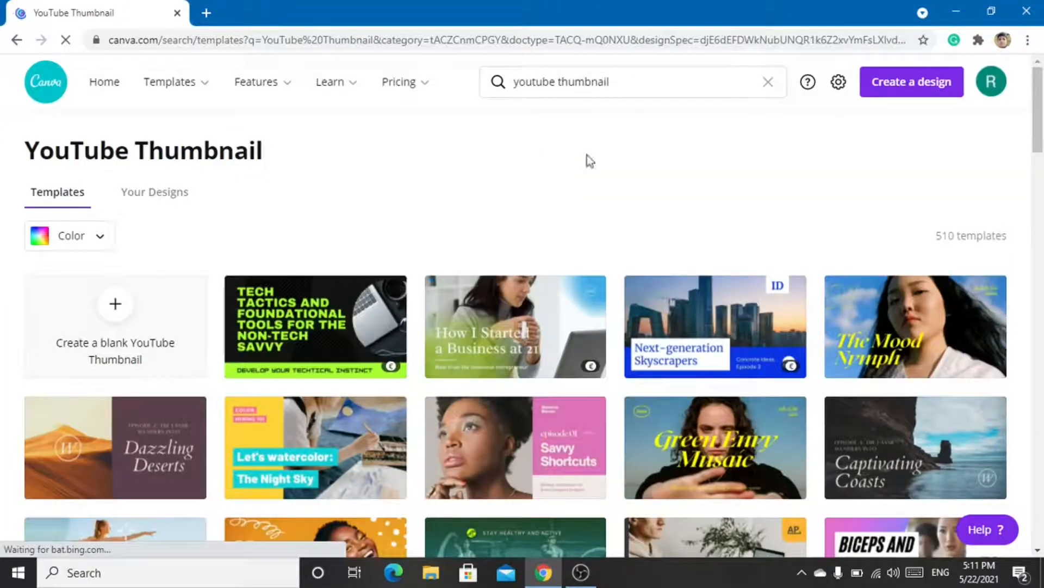
Step: Create a blank YouTube Thumbnail design and show the uploaded images
mouse_move(1038, 98)
left_mouse_down()
mouse_move(1041, 264)
mouse_move(1031, 90)
left_mouse_up()
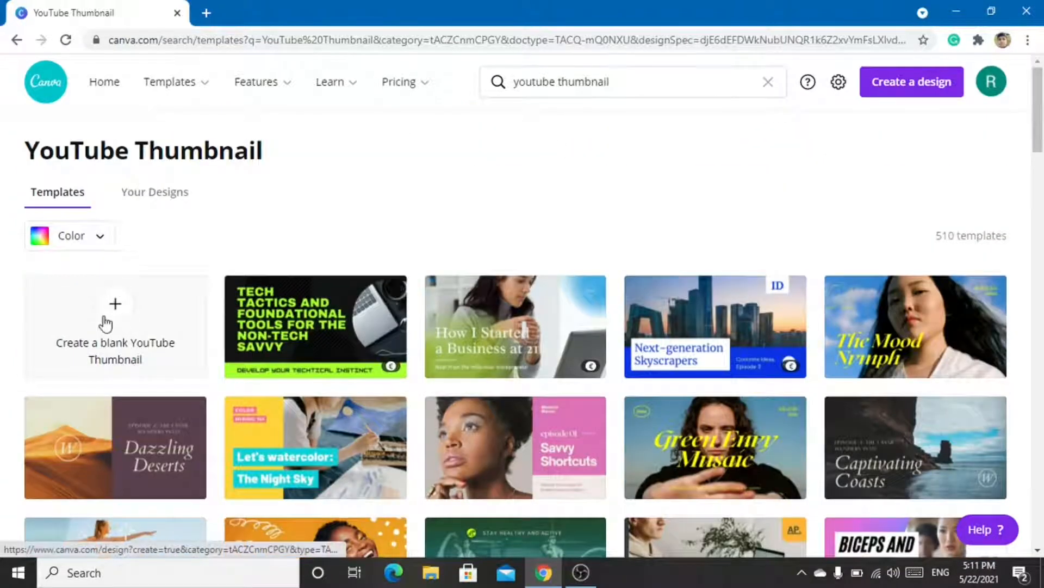
left_click(113, 323)
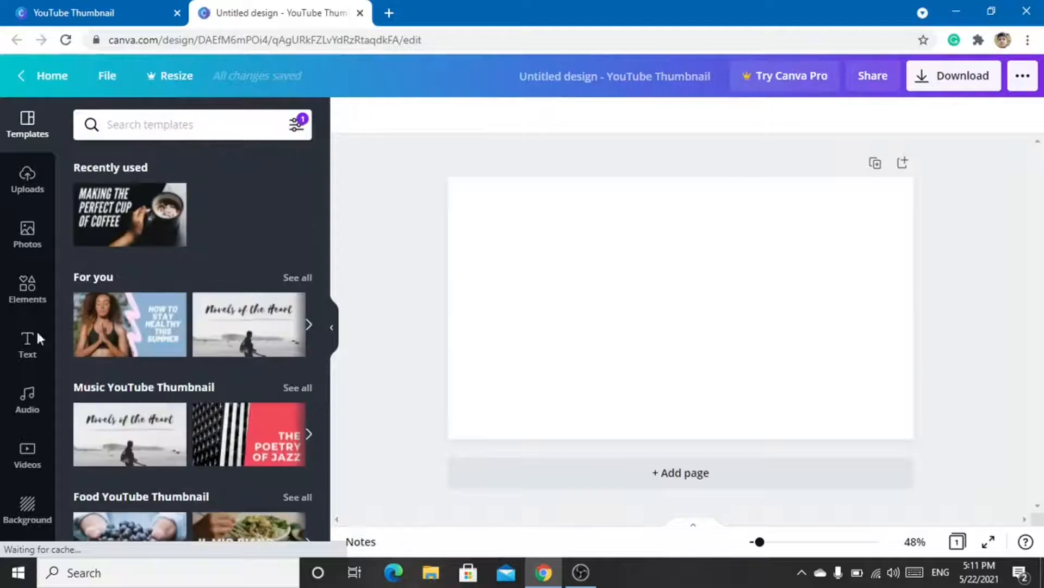
left_click(23, 200)
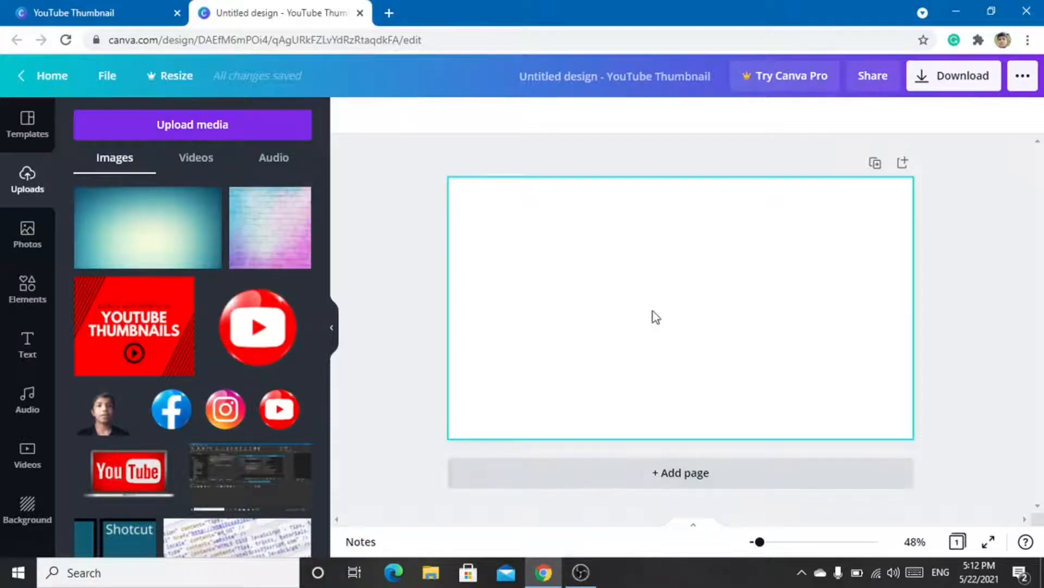
Step: Shrink the browser window and open the finished thumbnail Untitled design (4) from the Downloads folder beside it
left_click(991, 11)
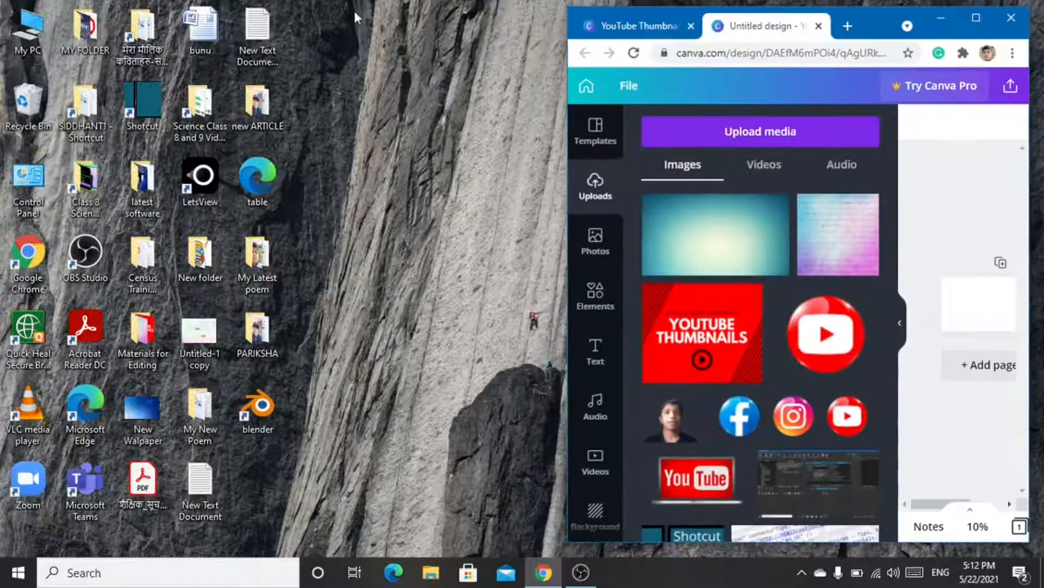
double_click(27, 27)
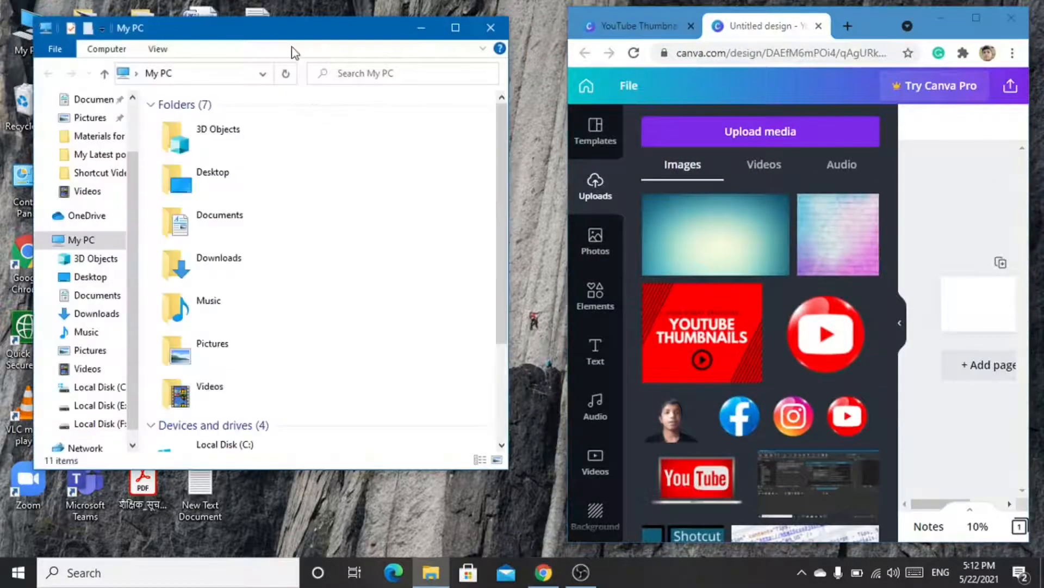
double_click(256, 263)
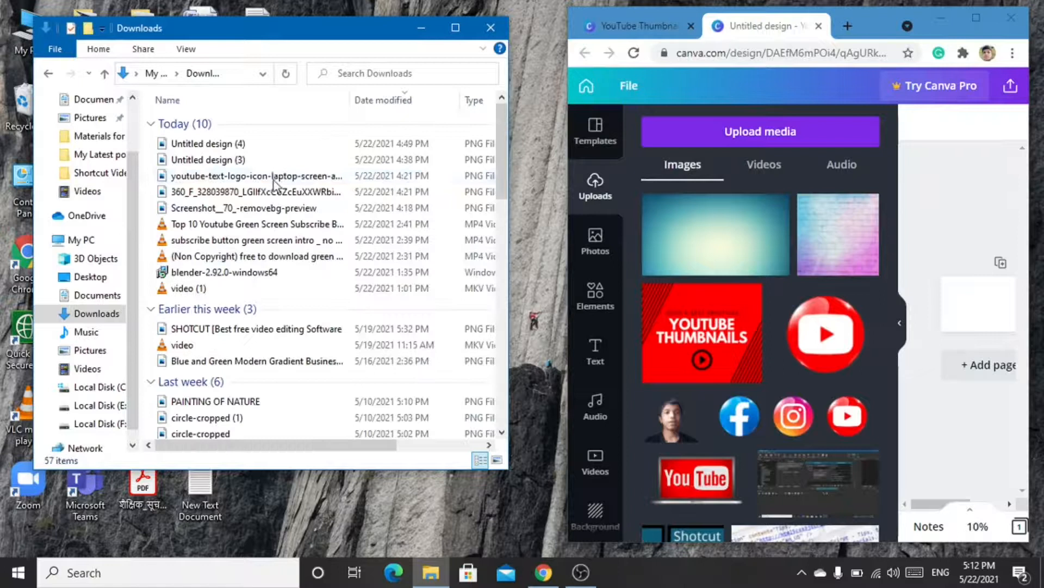
double_click(273, 147)
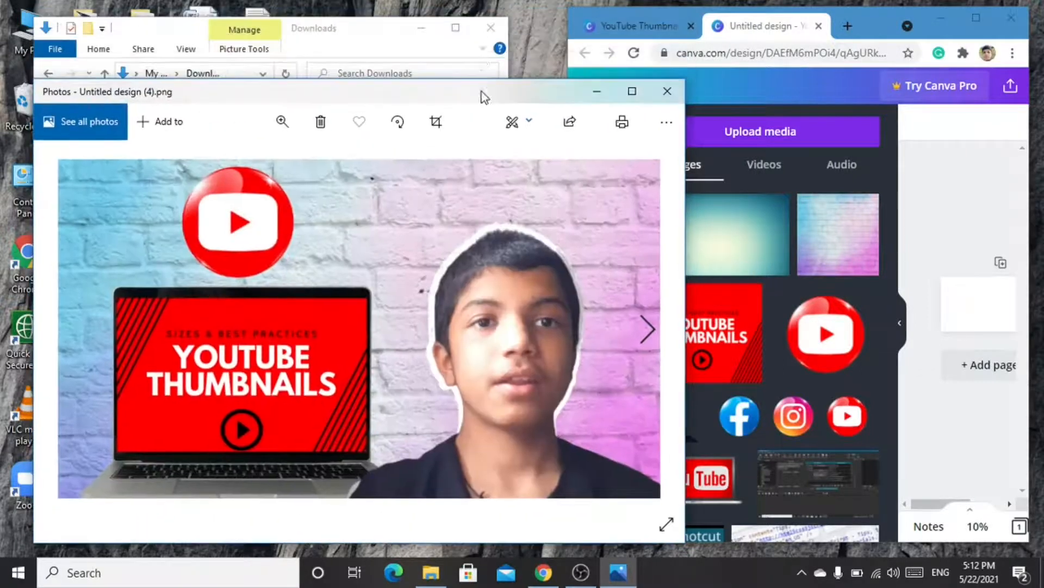
left_click(485, 34)
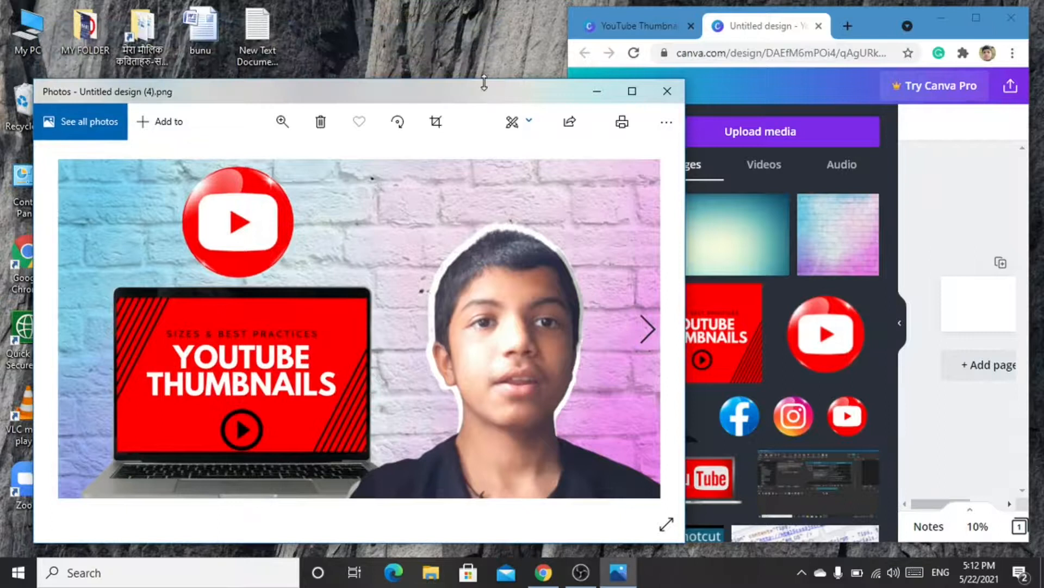
left_click_drag(475, 93, 463, 36)
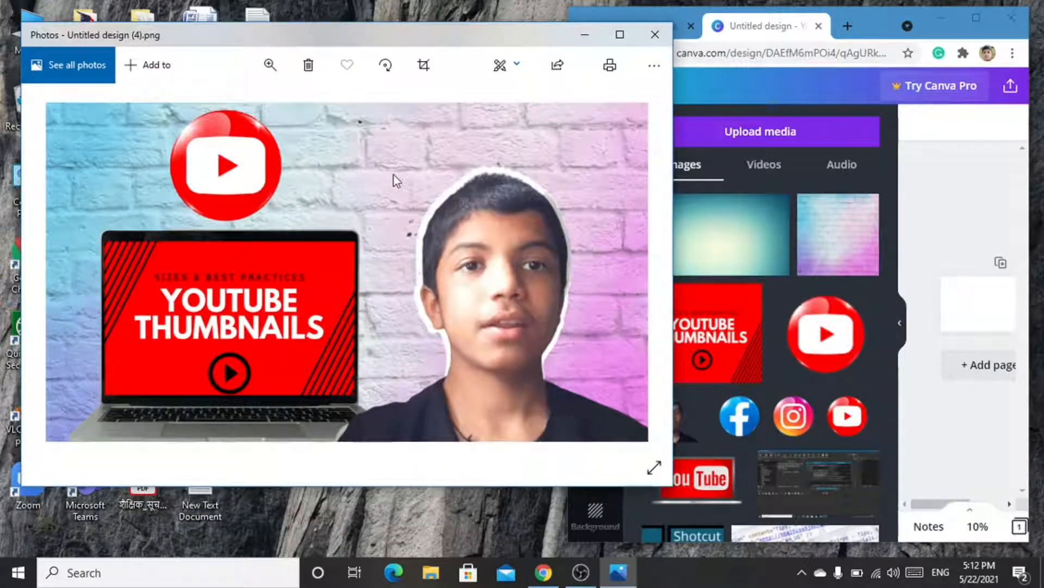
Step: Compare the finished thumbnail with the blank Canva design, and minimize the photo window
left_click(884, 15)
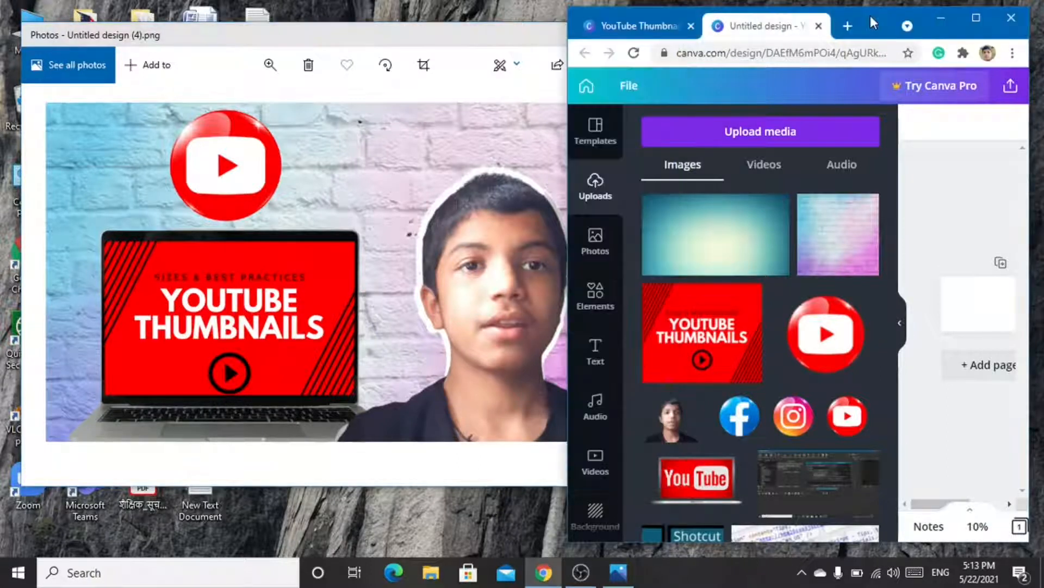
left_click(977, 18)
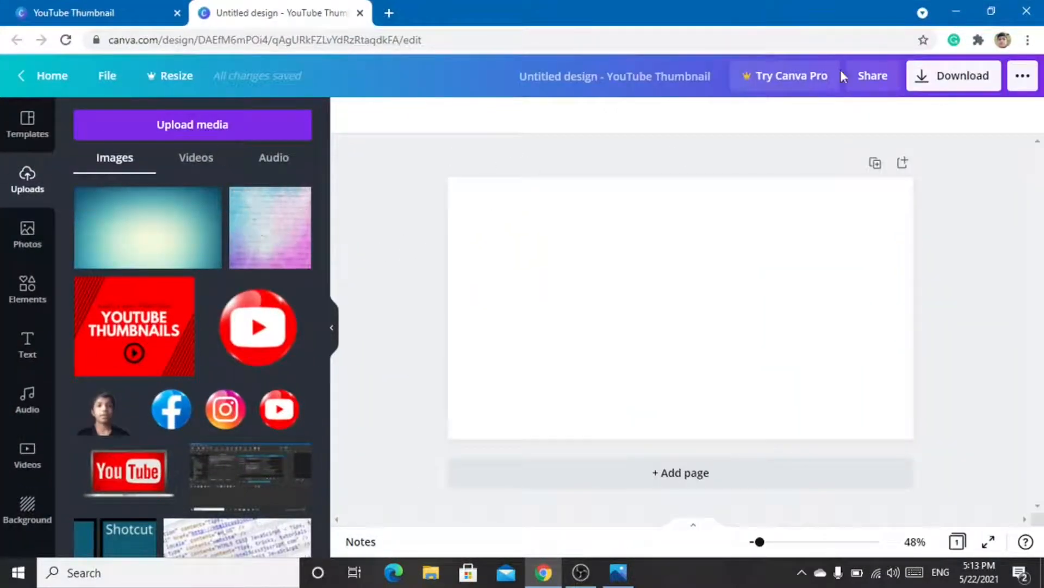
left_click(991, 11)
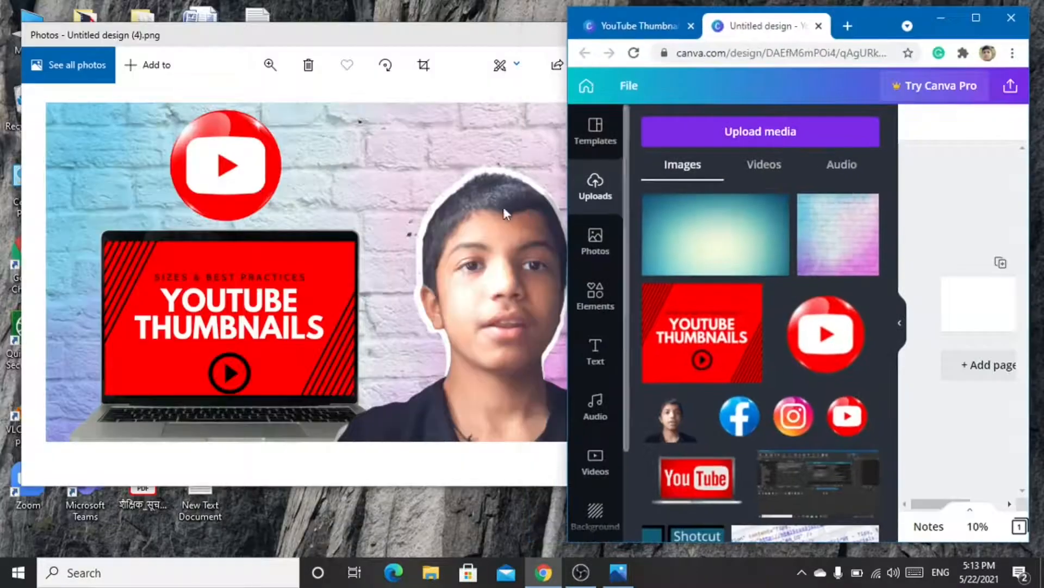
left_click_drag(468, 38, 452, 59)
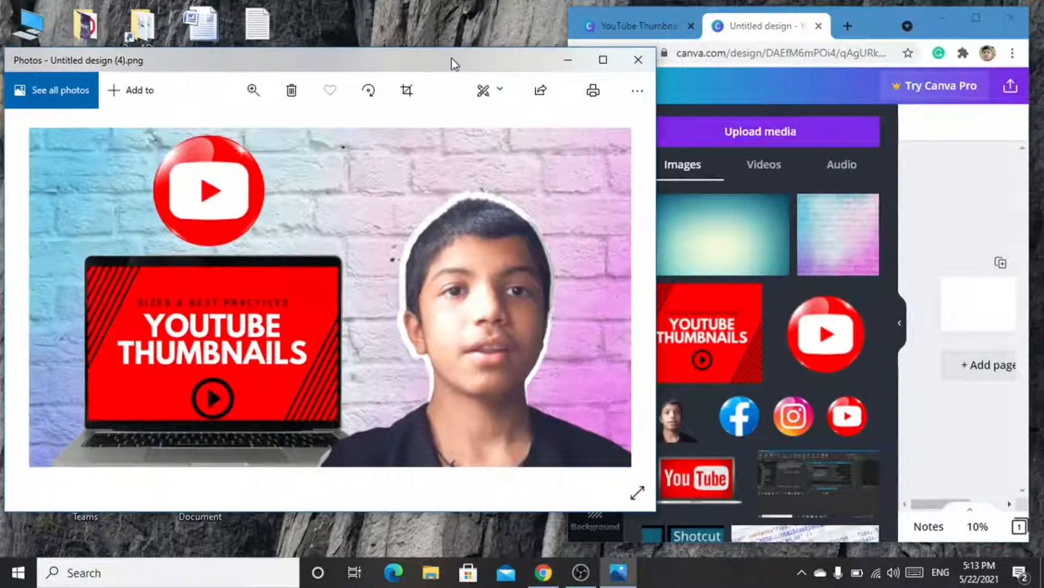
left_click(569, 63)
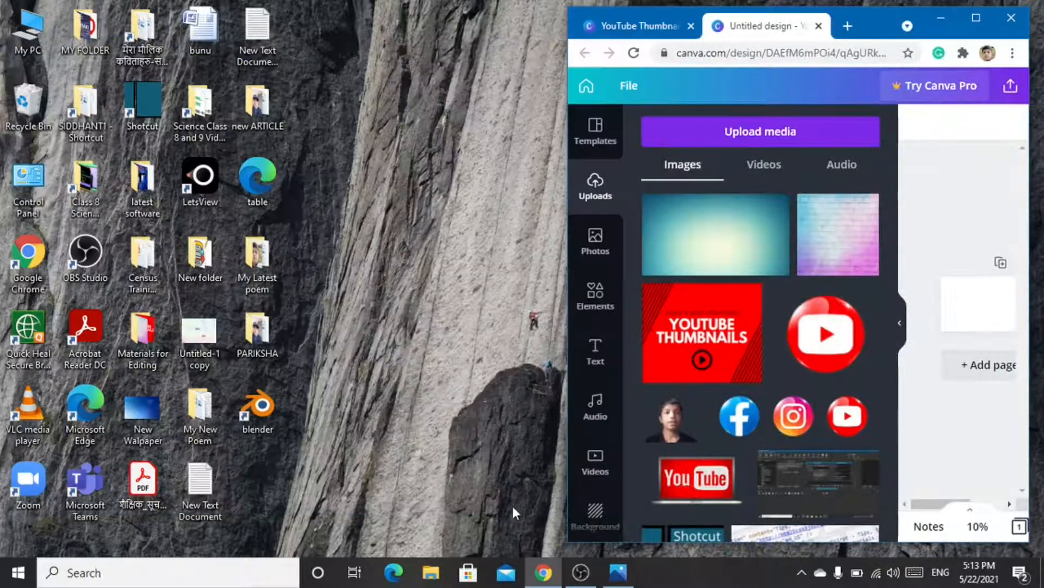
Step: Upload the image Screenshot__70_-removebg-preview from the Downloads folder to Canva, close the folder and maximize the browser window
left_click(31, 32)
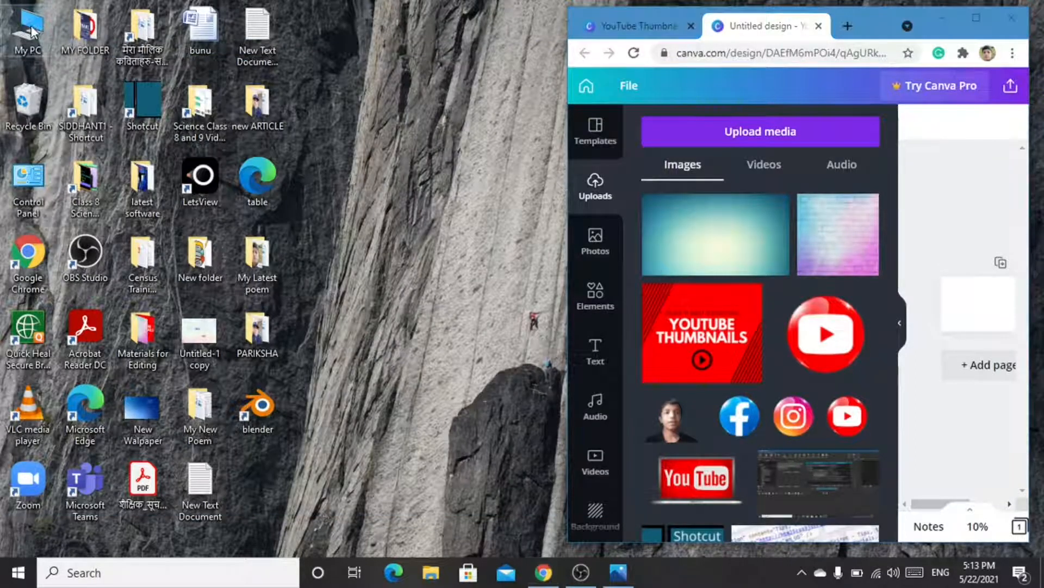
double_click(31, 32)
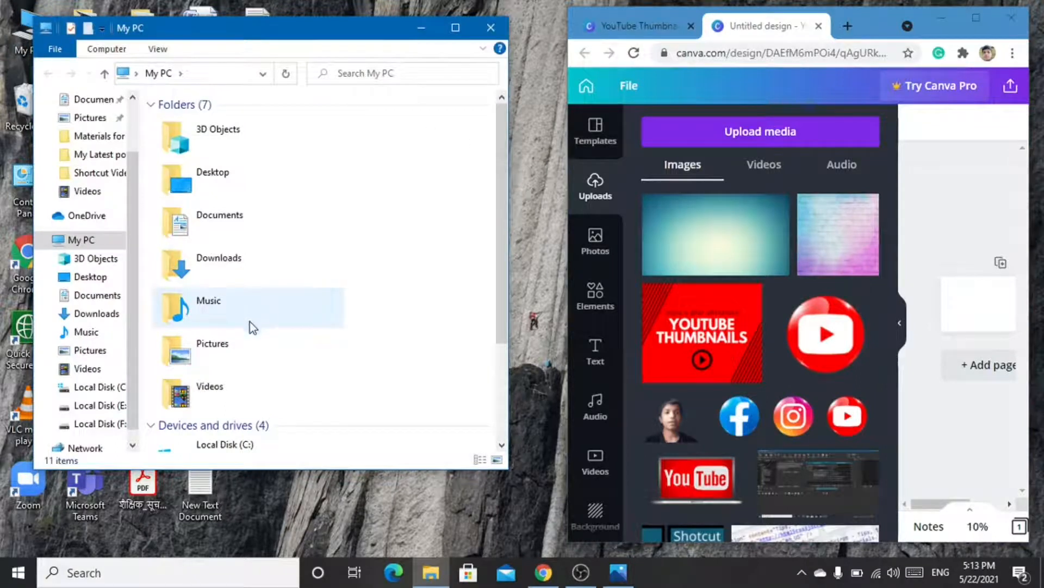
double_click(259, 263)
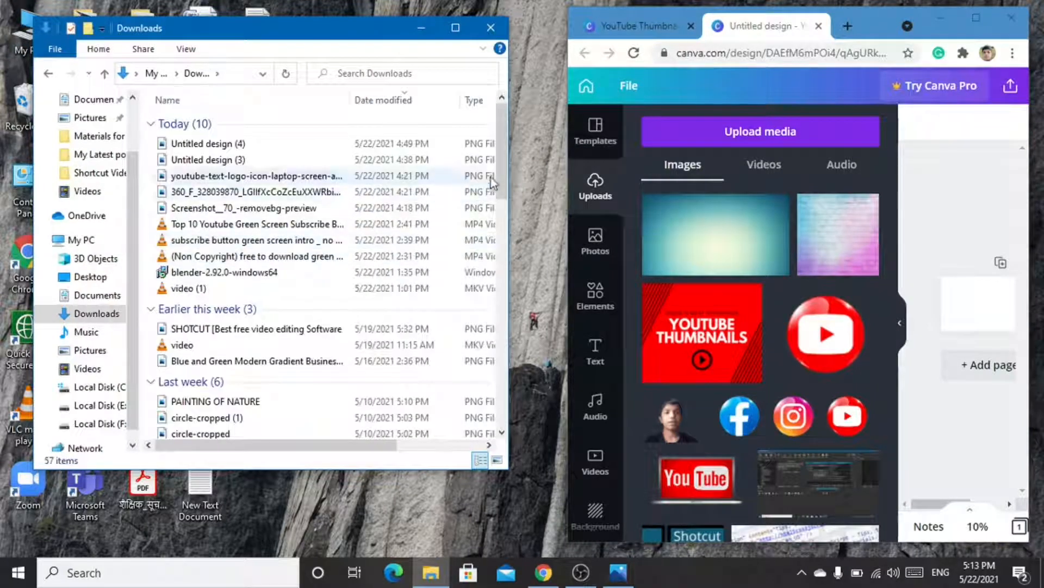
left_click(321, 207)
left_click_drag(321, 208, 722, 272)
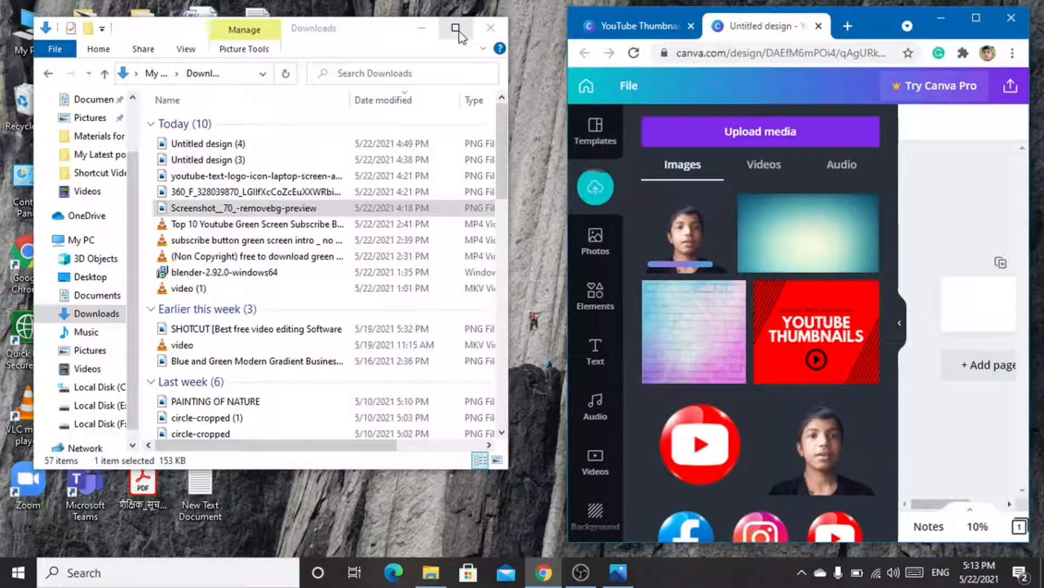
left_click(490, 28)
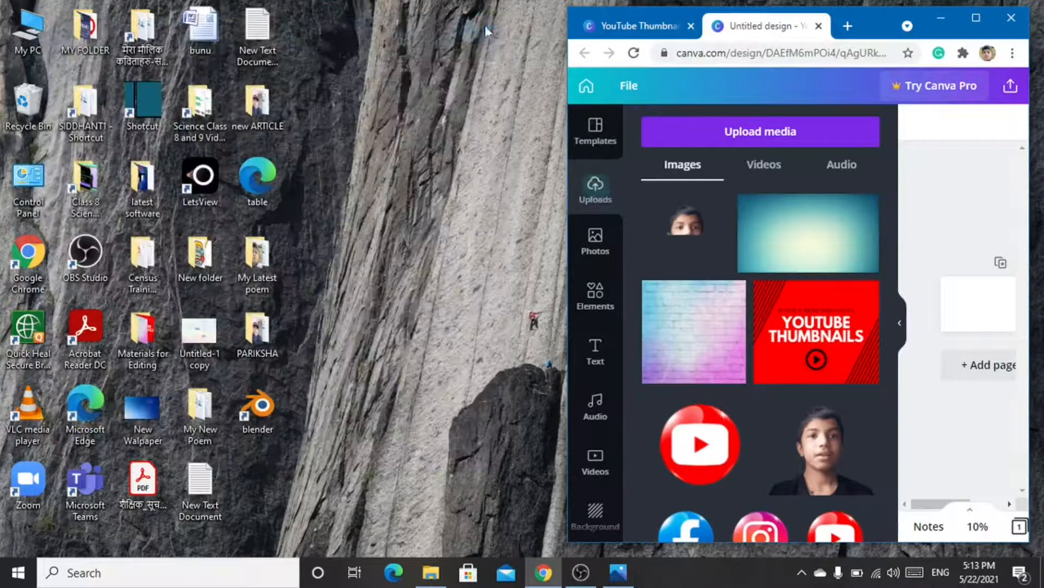
left_click(977, 18)
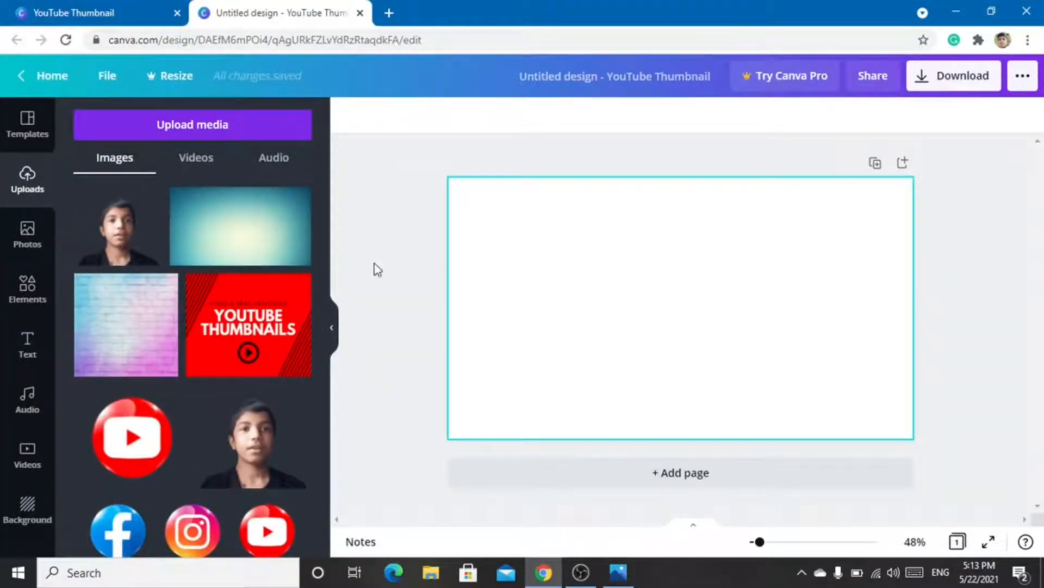
Step: Add the uploaded pastel brick wall image and stretch it to cover the whole page as the background
left_click(130, 298)
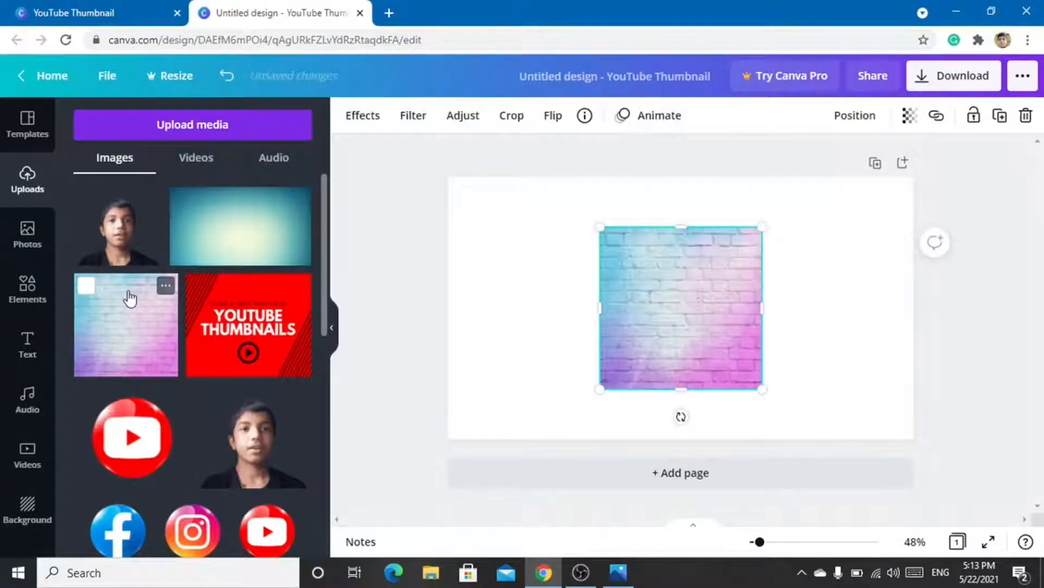
left_click_drag(596, 227, 520, 212)
left_click_drag(715, 239, 605, 229)
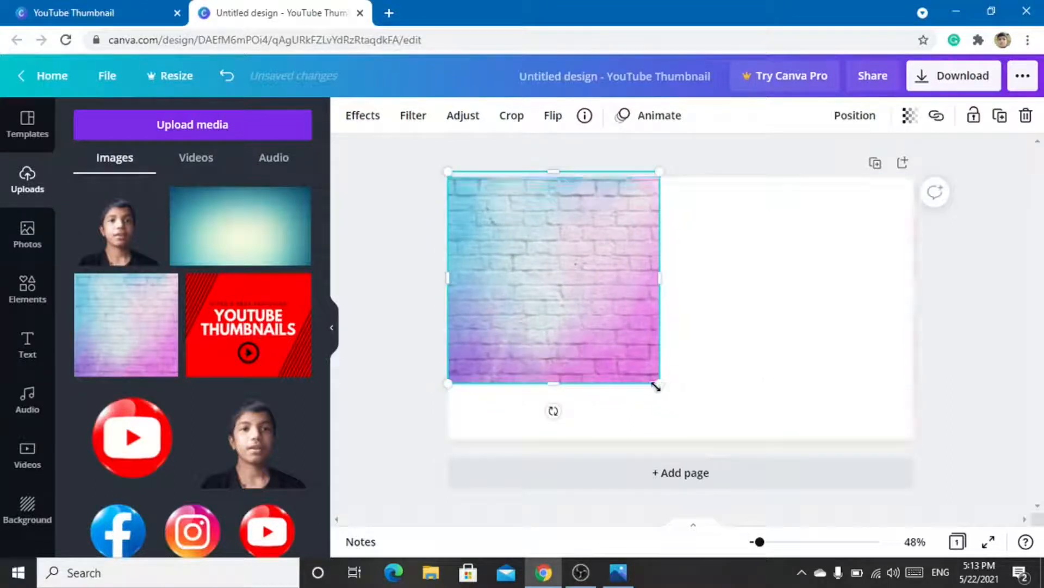
left_click_drag(659, 384, 765, 414)
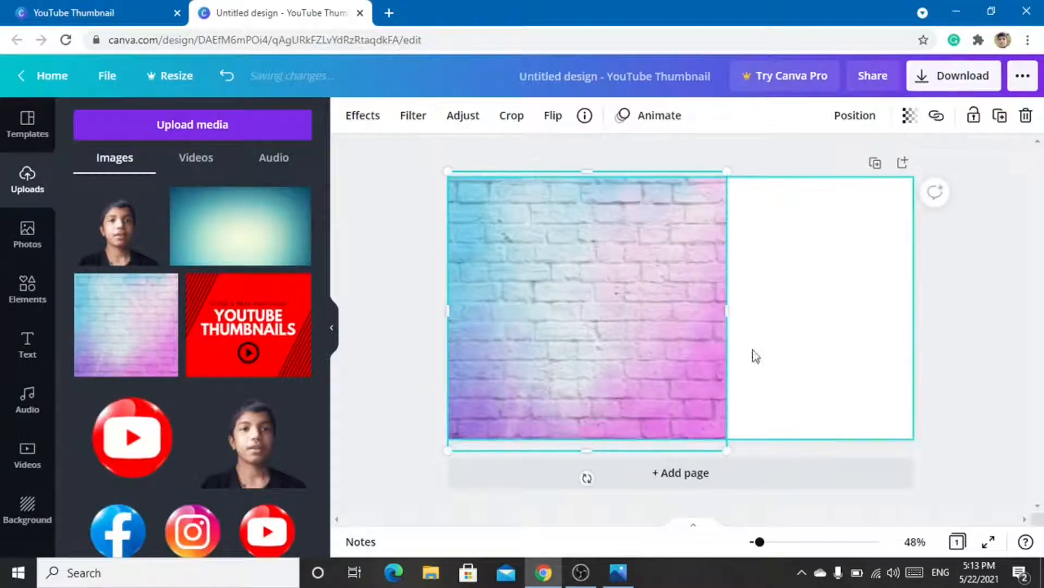
left_click_drag(730, 308, 919, 306)
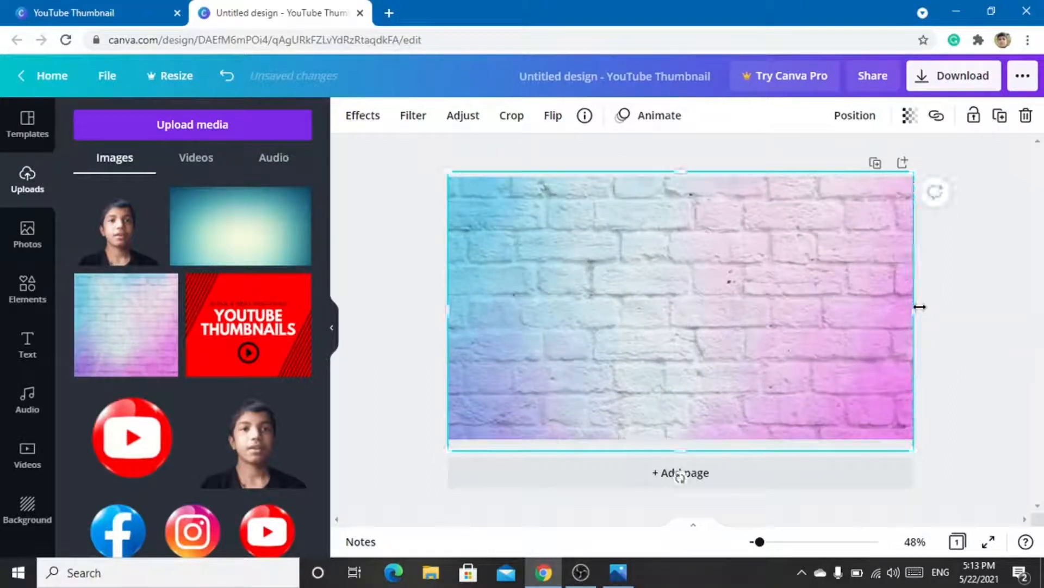
Step: Check the finished thumbnail, and add the uploaded boy portrait cutout in the page's lower-right corner
left_click(619, 571)
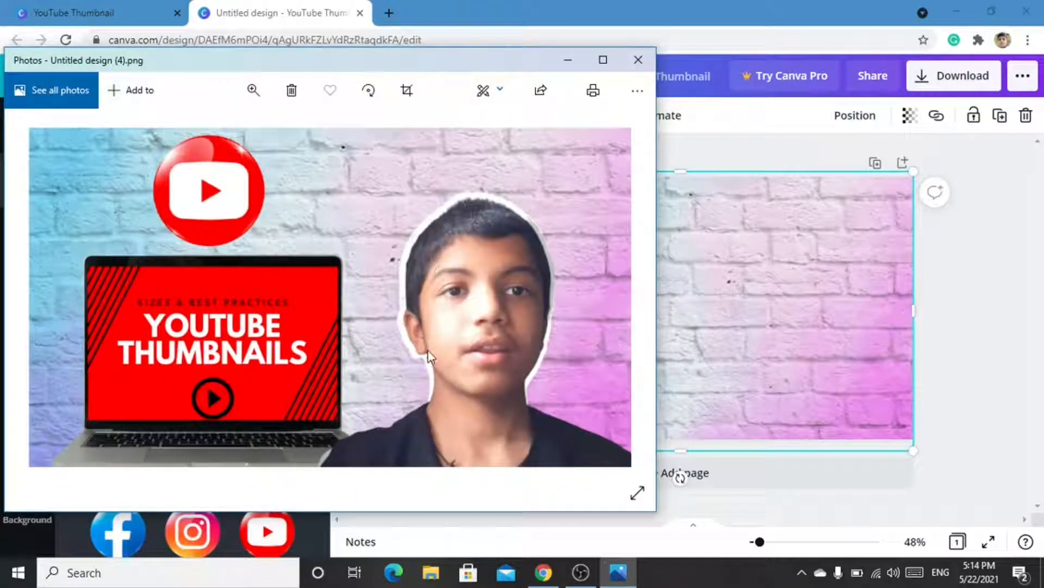
left_click(576, 61)
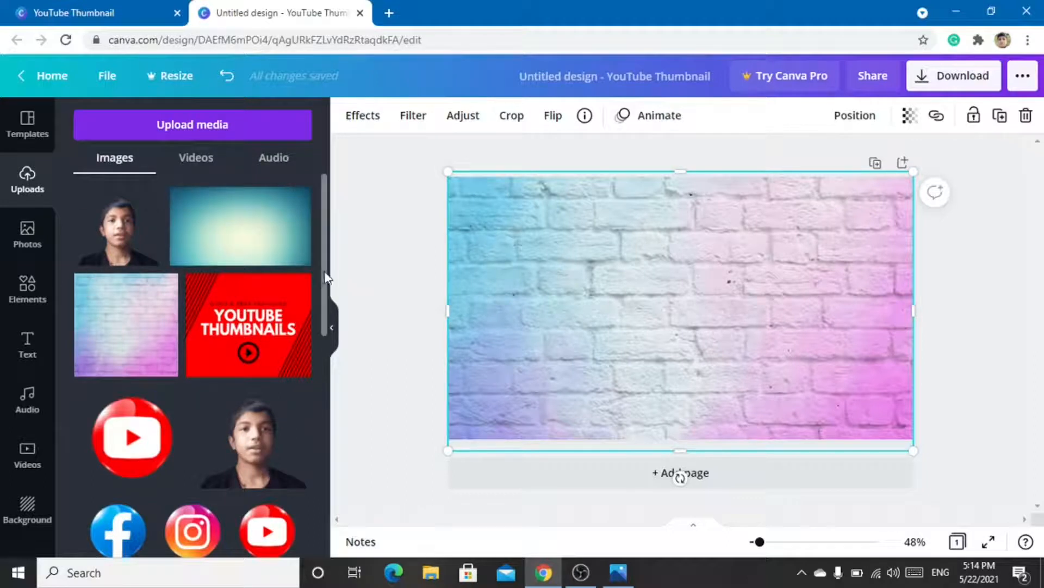
scroll(324, 298, "down", 2)
scroll(325, 301, "down", 1)
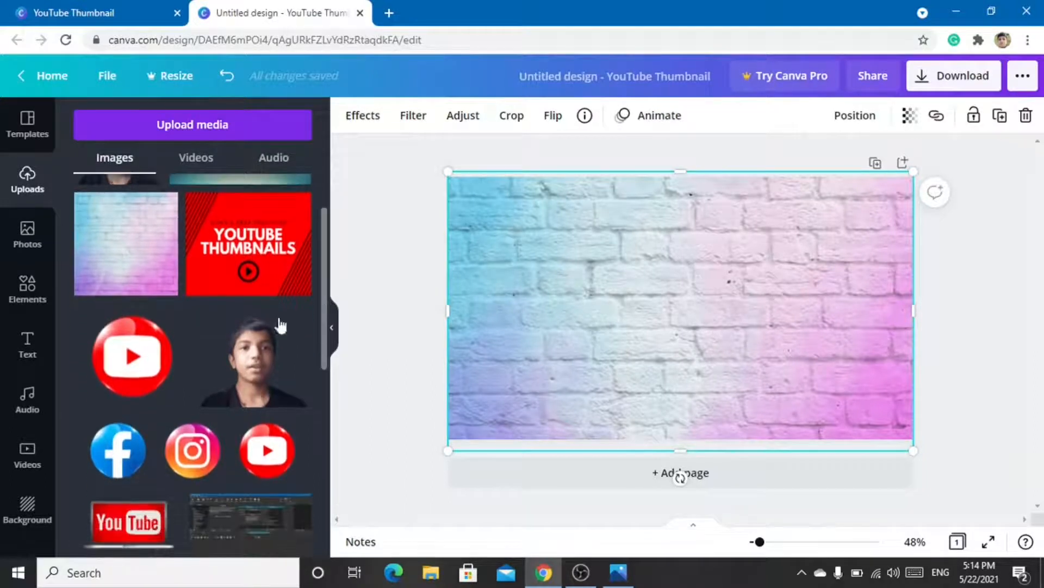
left_click(235, 350)
left_click_drag(692, 308, 819, 370)
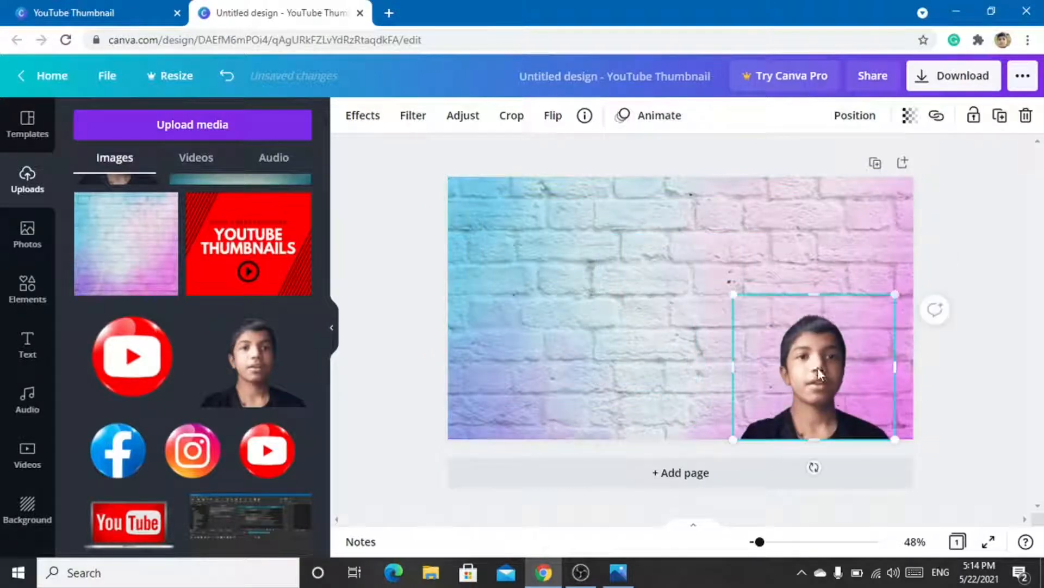
Step: Enlarge the portrait to nearly the page's height, align it with the page's lower-right corner, and compare it with the finished thumbnail
left_click_drag(661, 245, 623, 221)
left_click_drag(779, 328, 788, 327)
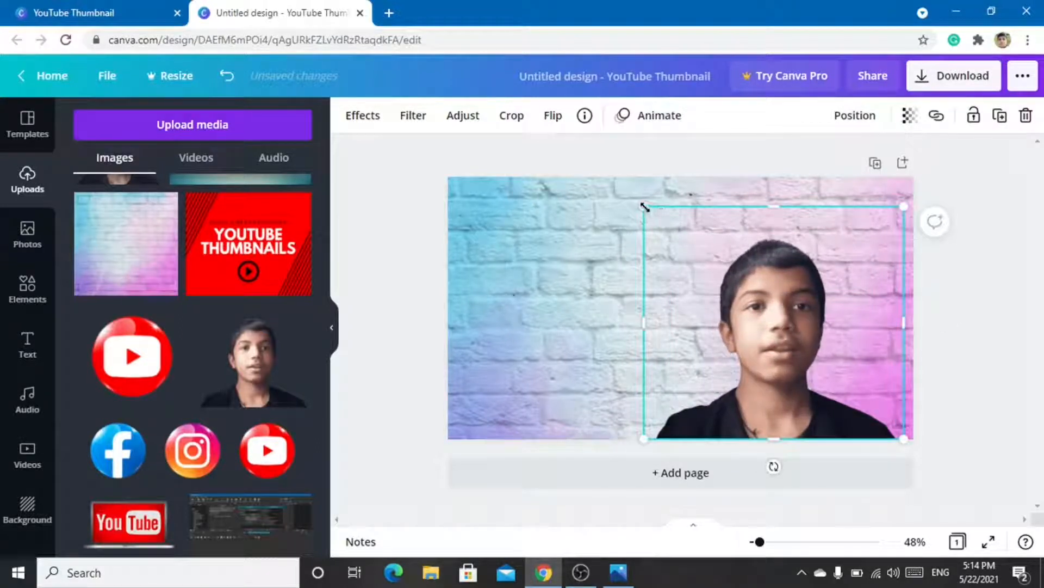
left_click_drag(643, 206, 622, 188)
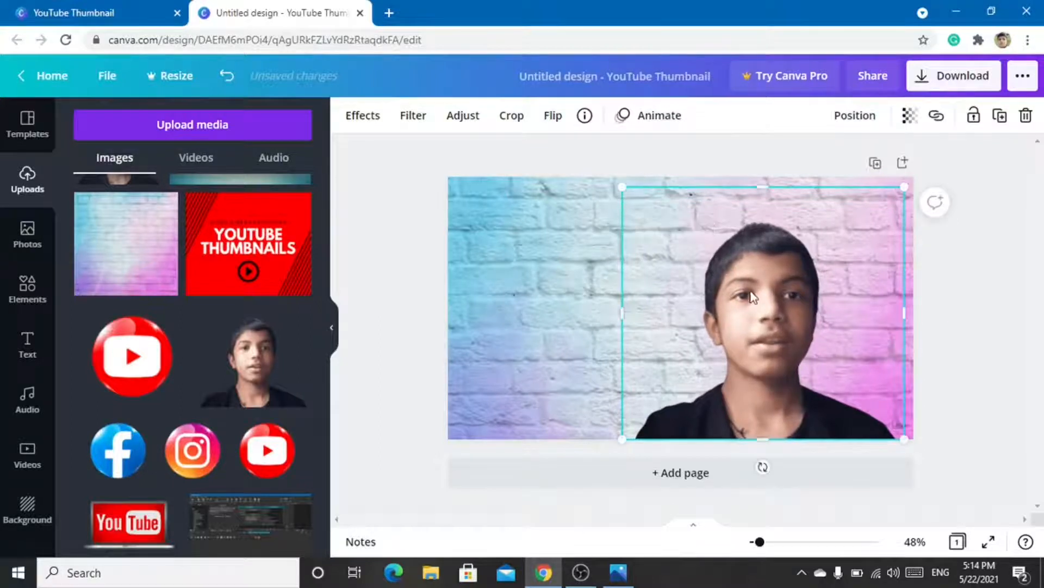
left_click_drag(760, 310, 769, 309)
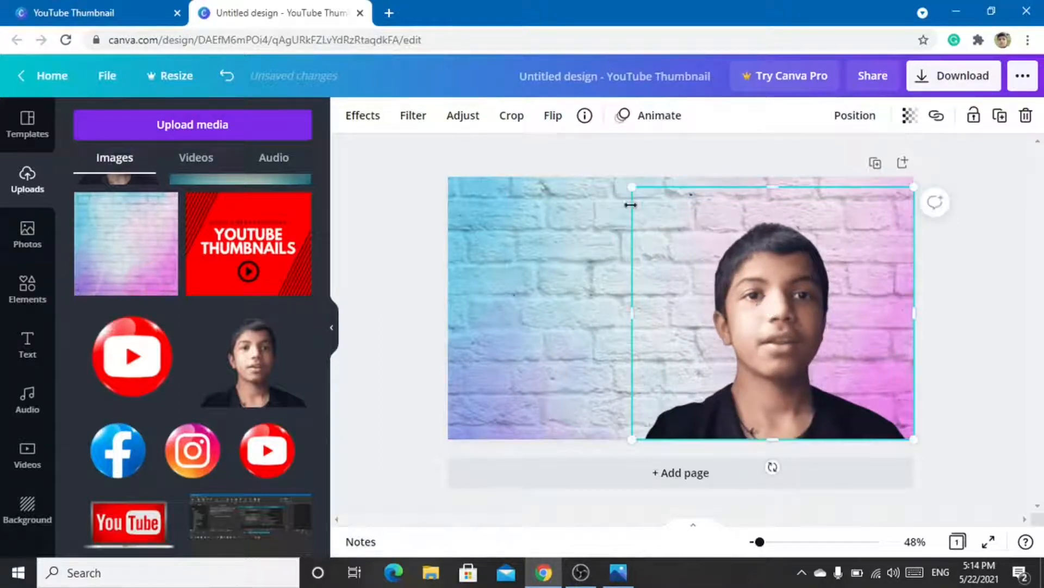
left_click(618, 571)
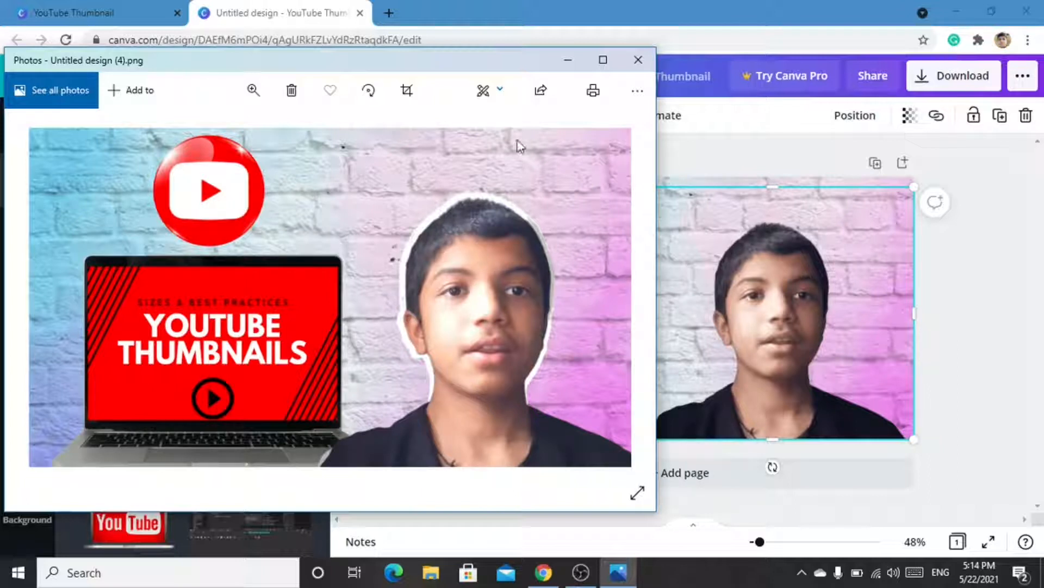
left_click(567, 60)
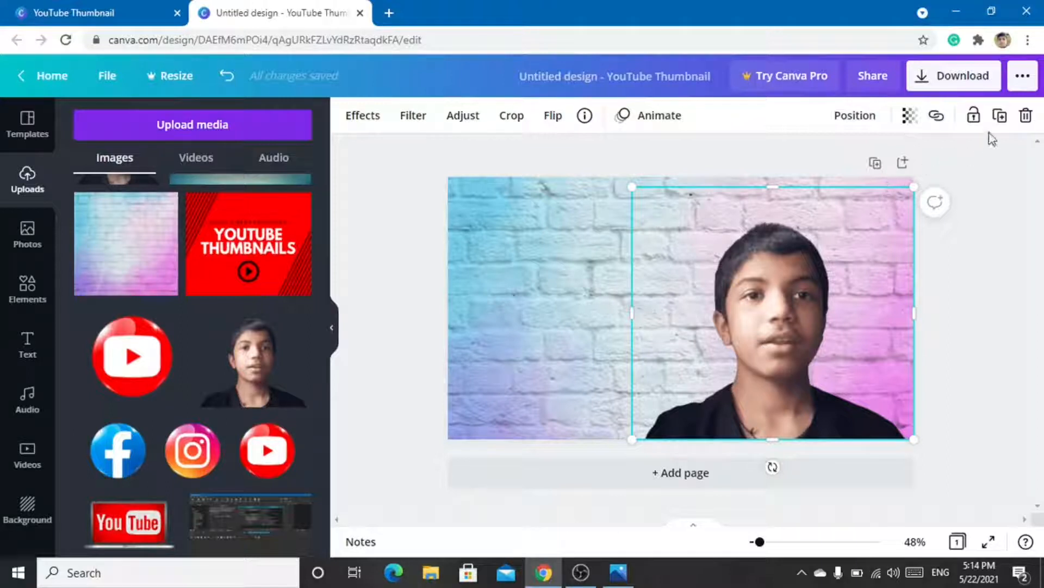
Step: Duplicate the portrait, align the copy exactly over the original, and apply the Photogenic Classic mono effect to it
left_click(999, 116)
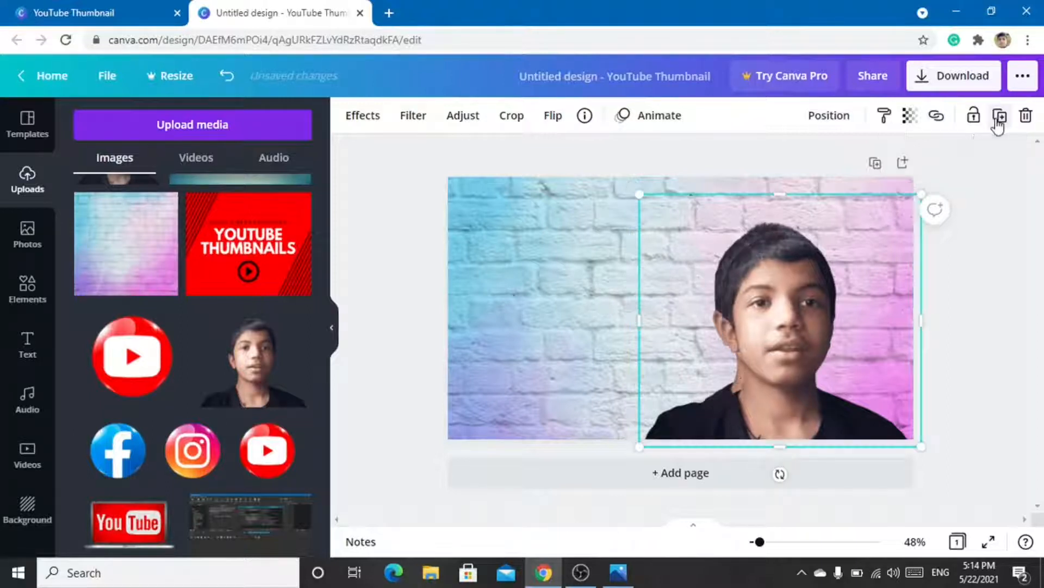
mouse_move(781, 343)
left_mouse_down()
mouse_move(745, 333)
mouse_move(775, 335)
left_mouse_up()
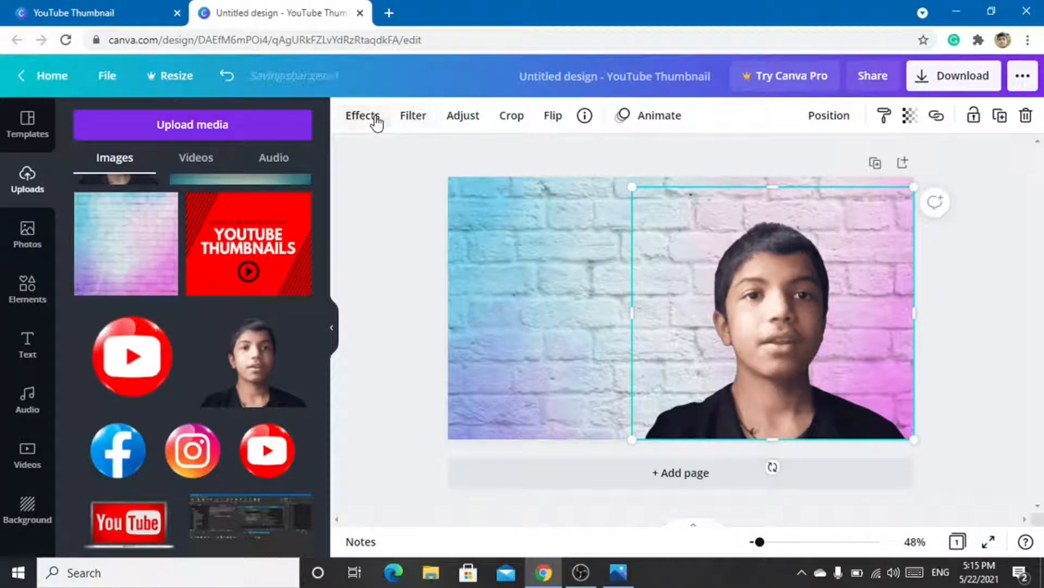
left_click(372, 120)
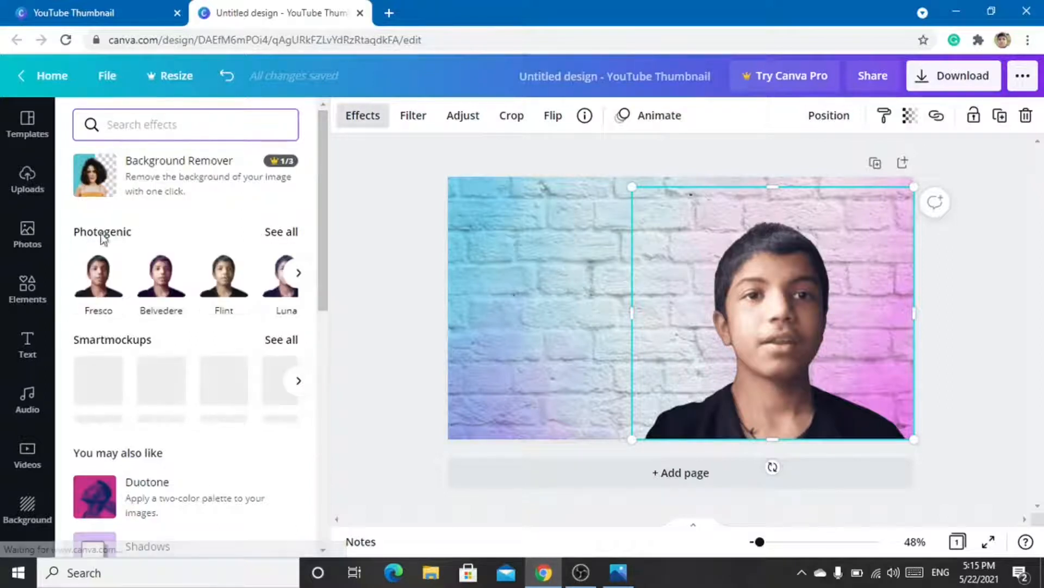
left_click(280, 236)
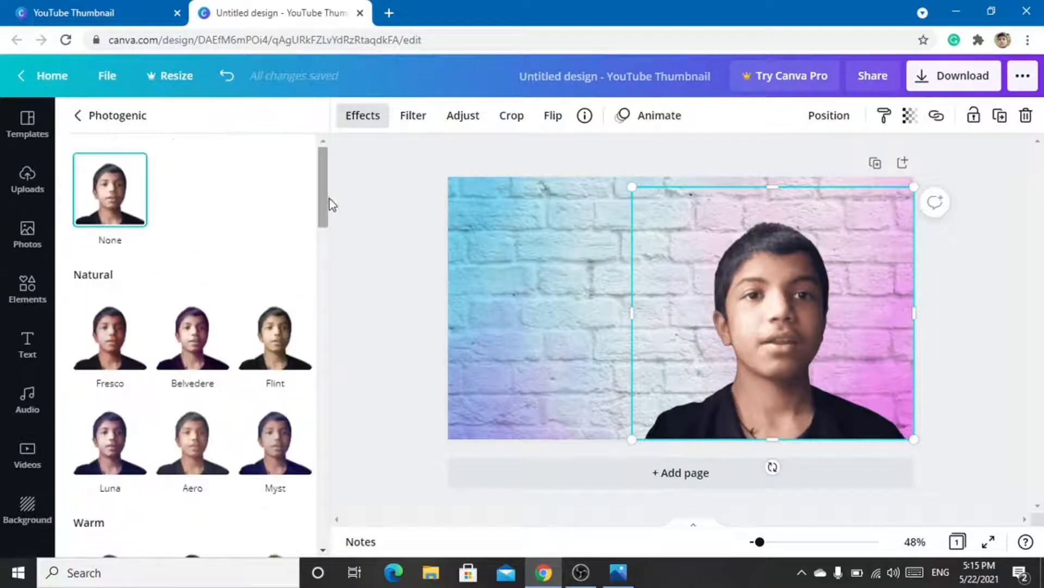
left_click_drag(325, 203, 326, 475)
left_click(113, 406)
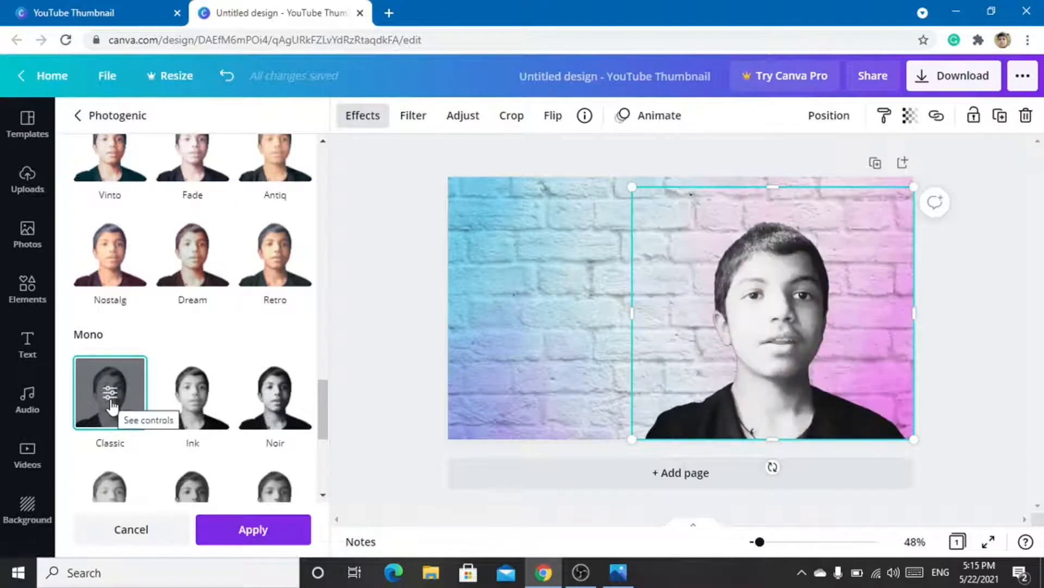
left_click(270, 529)
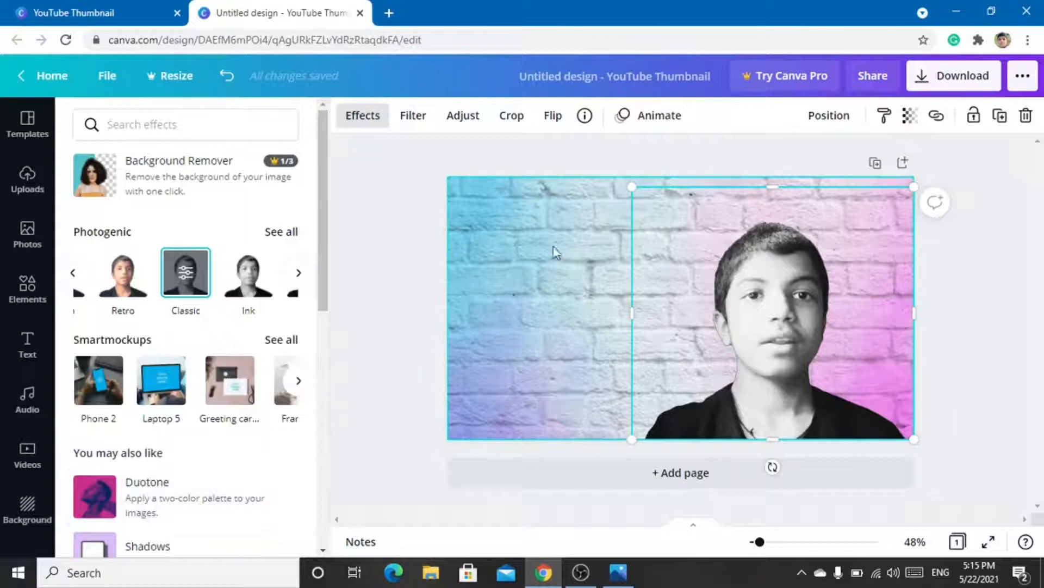
Step: Adjust the portrait copy to brightness 100, contrast 100 and saturation -100
left_click(473, 122)
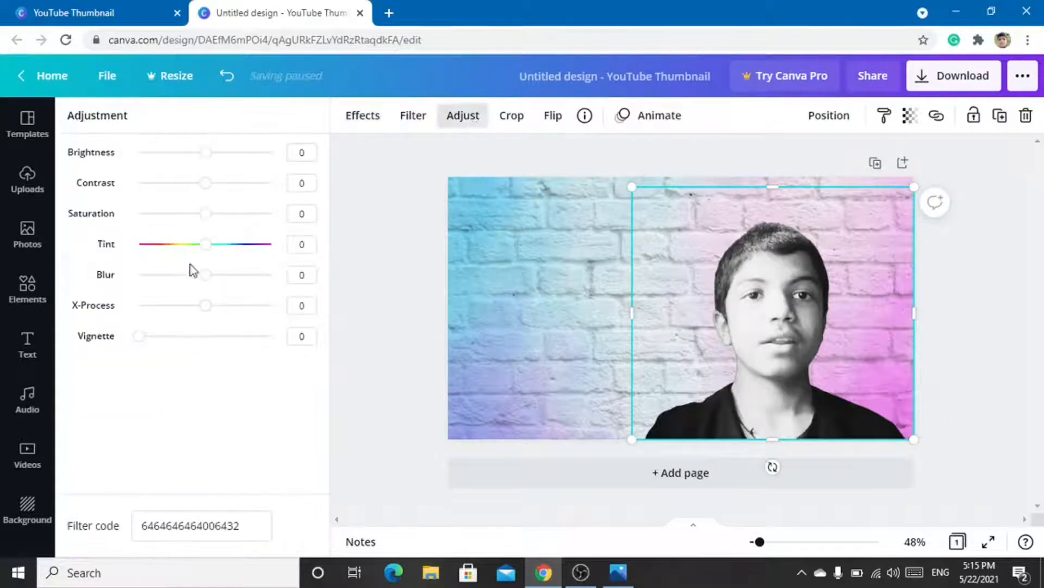
left_click_drag(206, 154, 281, 159)
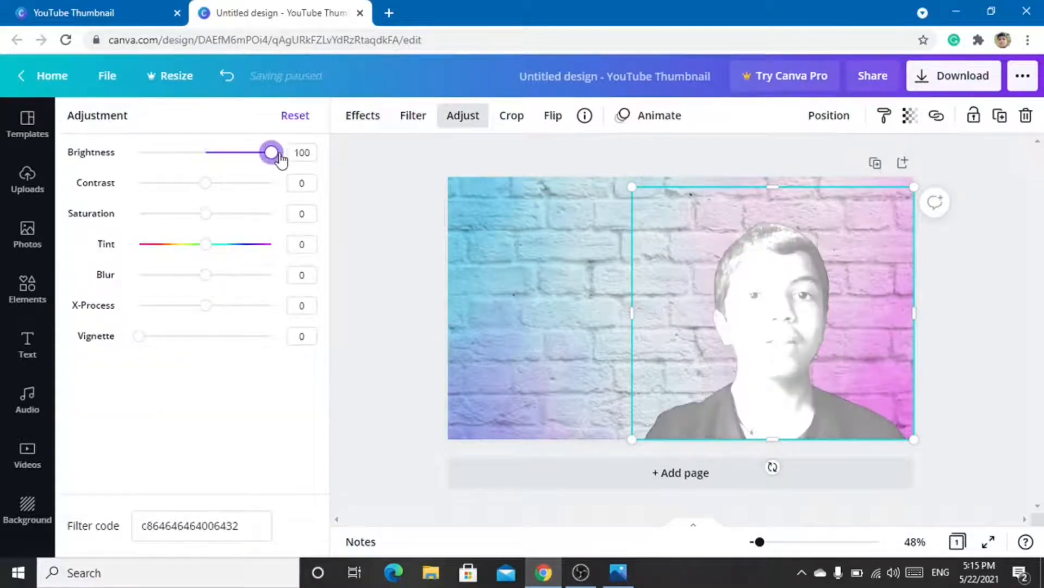
left_click_drag(208, 184, 276, 185)
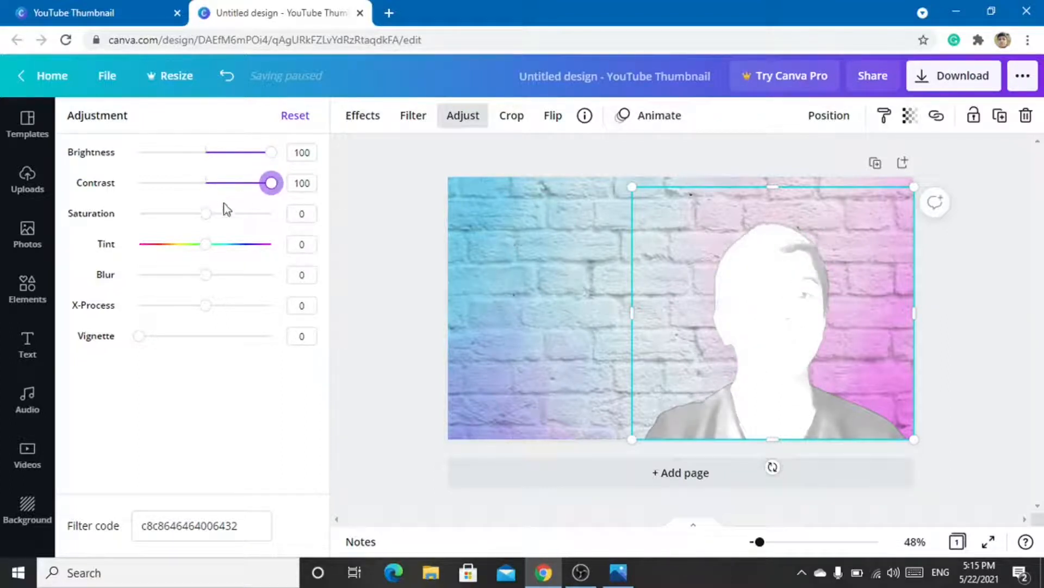
left_click_drag(205, 214, 136, 219)
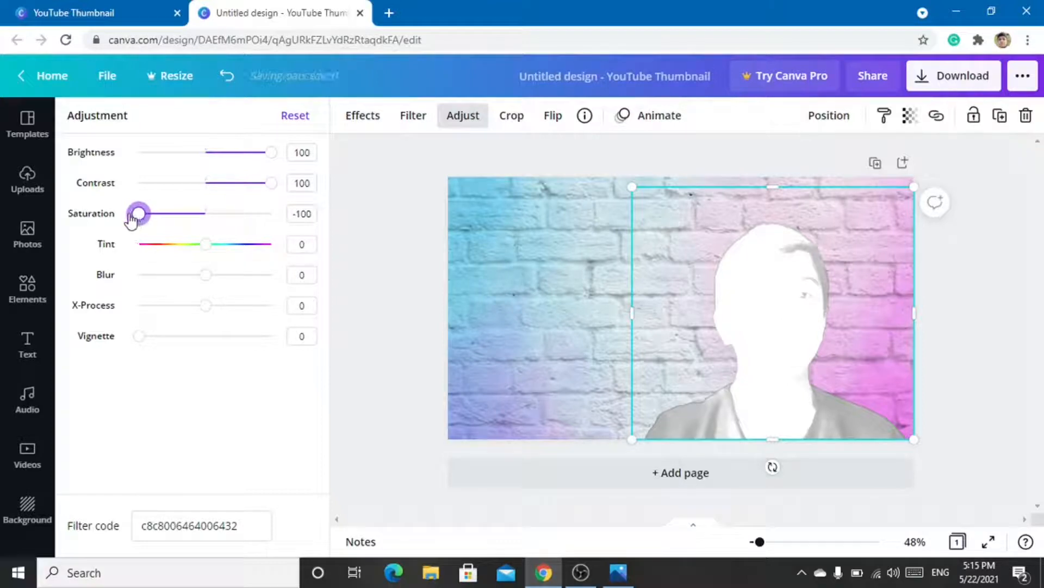
Step: Send the whitened copy backward behind the colour portrait, and move the colour portrait aside to expose it
right_click(800, 327)
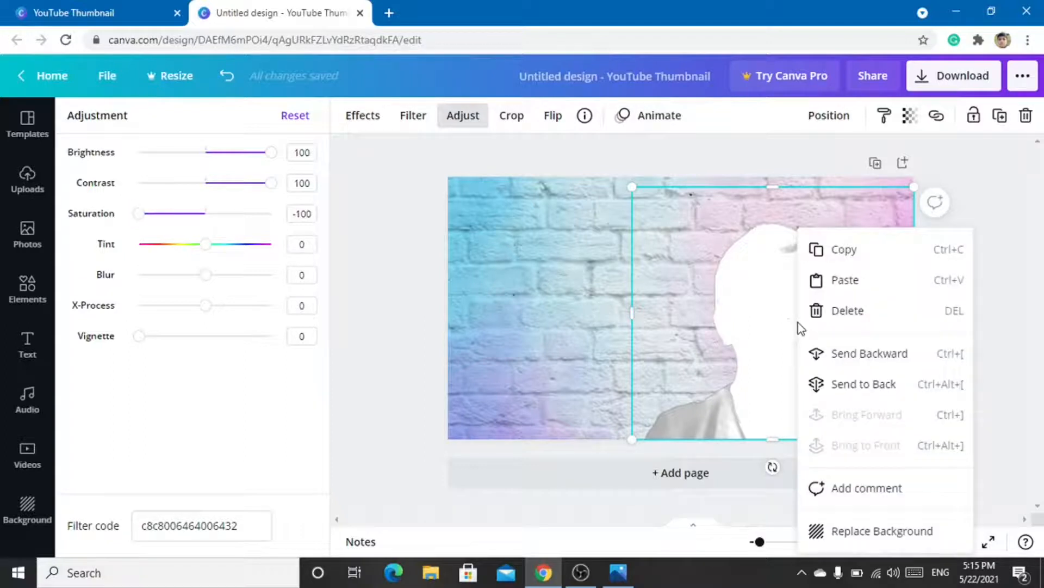
left_click(857, 357)
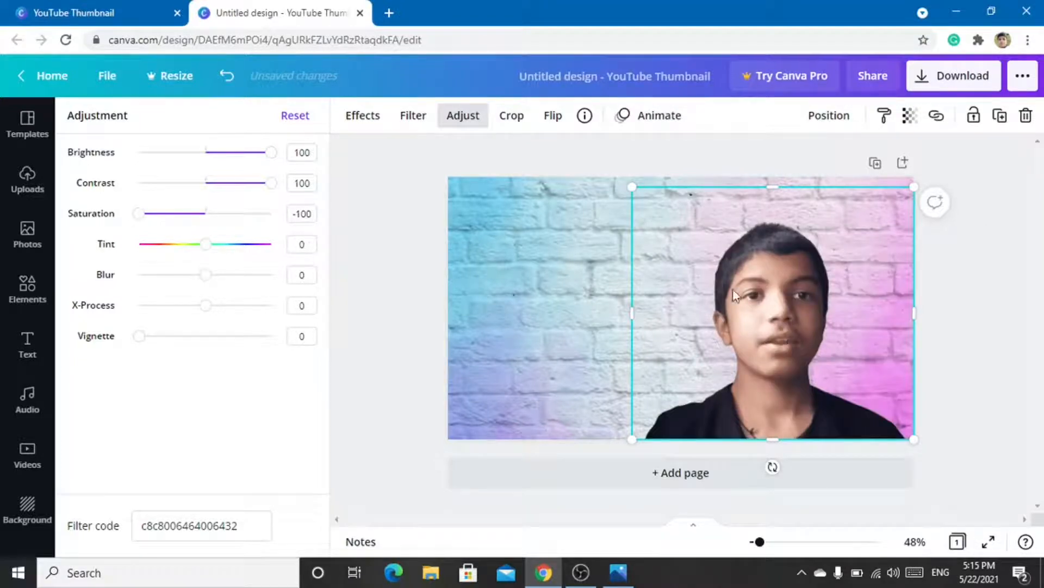
mouse_move(639, 191)
left_mouse_down()
mouse_move(649, 200)
mouse_move(639, 194)
left_mouse_up()
left_click(785, 295)
left_click_drag(785, 295, 648, 277)
left_click(804, 320)
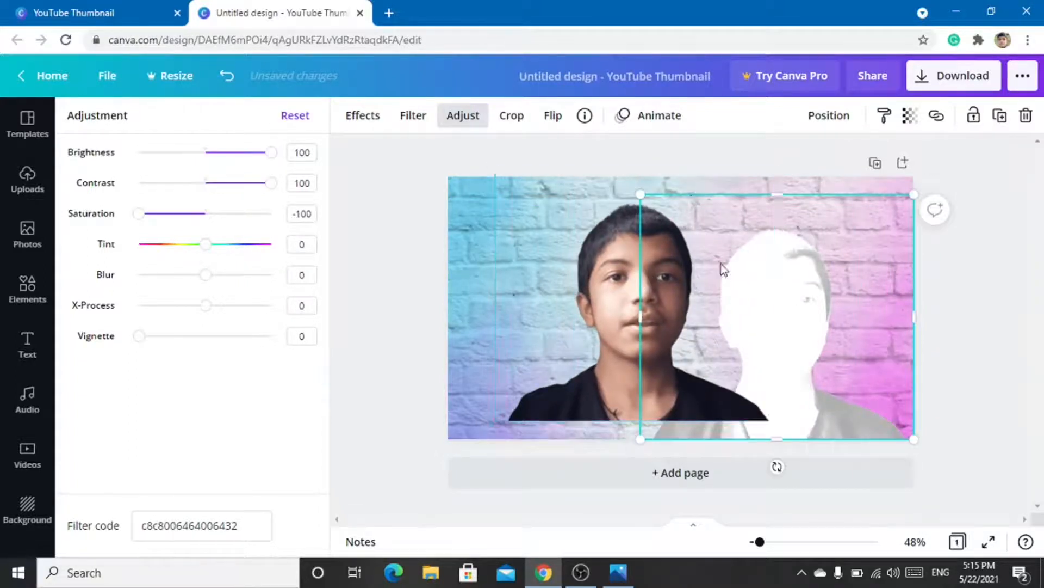
Step: Enlarge the whitened copy slightly beyond the portrait's size, and place the colour portrait back over it
left_click_drag(640, 195, 619, 179)
left_click_drag(650, 288, 781, 306)
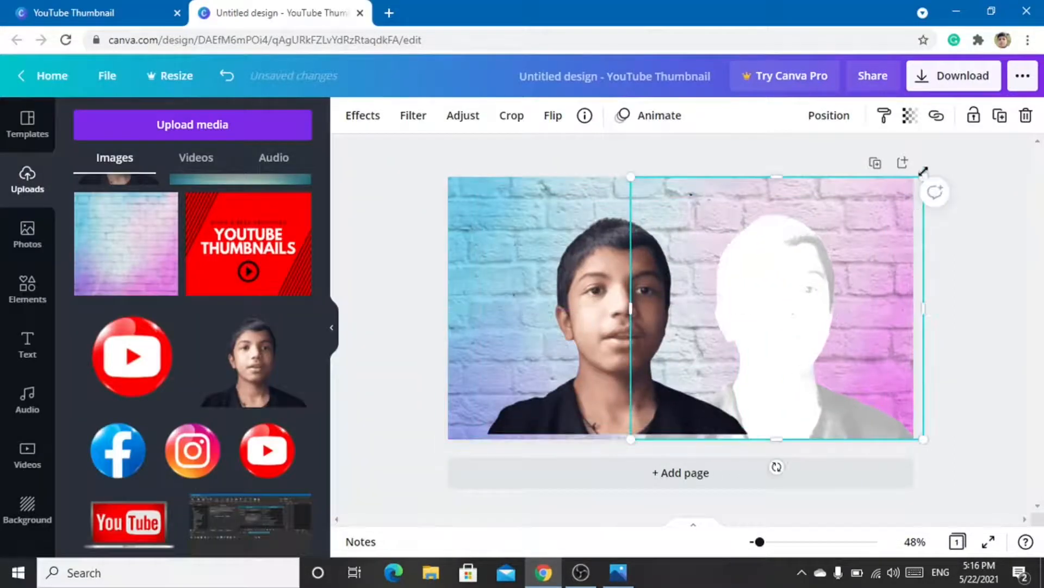
left_click_drag(921, 174, 936, 165)
left_click_drag(789, 294, 773, 293)
left_click_drag(601, 310, 754, 304)
Step: Fine-tune the size and position of the stacked portraits along the page's bottom edge
left_click(648, 437)
left_click(770, 389)
left_click_drag(912, 427, 921, 435)
left_click_drag(780, 393, 776, 389)
left_click_drag(770, 430, 770, 439)
Step: Bring the whitened copy forward, adjust its upper-left corner, and send it backward behind the colour portrait
right_click(745, 206)
left_click(810, 392)
mouse_move(616, 164)
left_mouse_down()
mouse_move(599, 147)
mouse_move(616, 163)
left_mouse_up()
right_click(765, 228)
left_click(828, 356)
Step: Align the portrait with the page's bottom edge, then bring the whitened copy forward, enlarge it, and send it backward again
left_click(775, 331)
left_click_drag(774, 336, 771, 327)
left_click_drag(763, 431, 769, 439)
right_click(759, 195)
left_click(824, 381)
left_click_drag(599, 146, 587, 137)
right_click(681, 197)
left_click(745, 324)
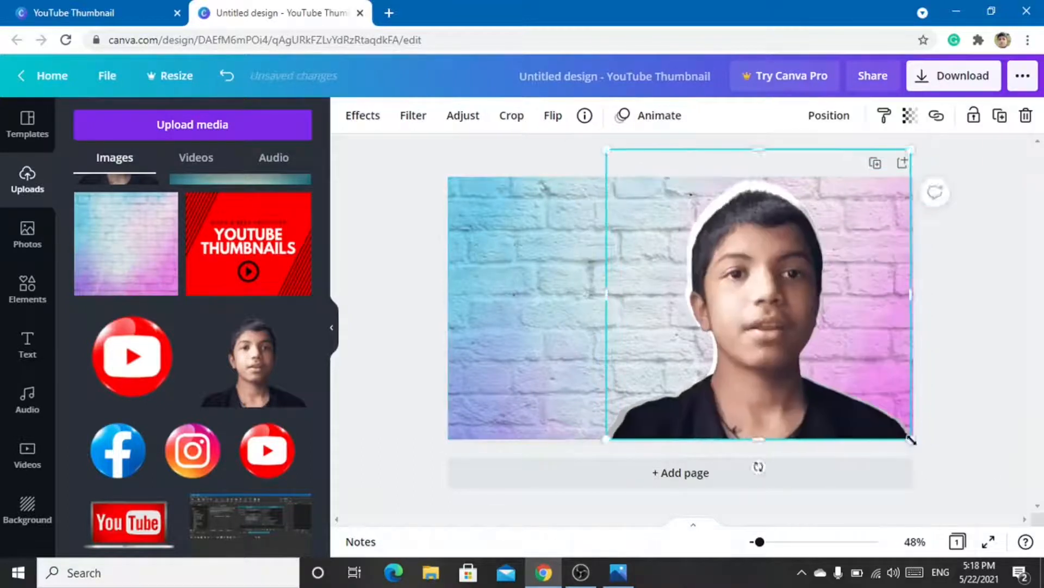
Step: Move the colour portrait aside, shrink and reposition the whitened copy, and recentre the portrait over it for an even white outline
left_click_drag(745, 329, 744, 374)
left_click_drag(756, 438, 786, 433)
left_click(784, 433)
left_click(761, 400)
left_click_drag(762, 375, 593, 373)
left_click(778, 375)
left_click_drag(925, 439, 909, 424)
left_click_drag(757, 336, 777, 356)
left_click_drag(574, 330, 756, 345)
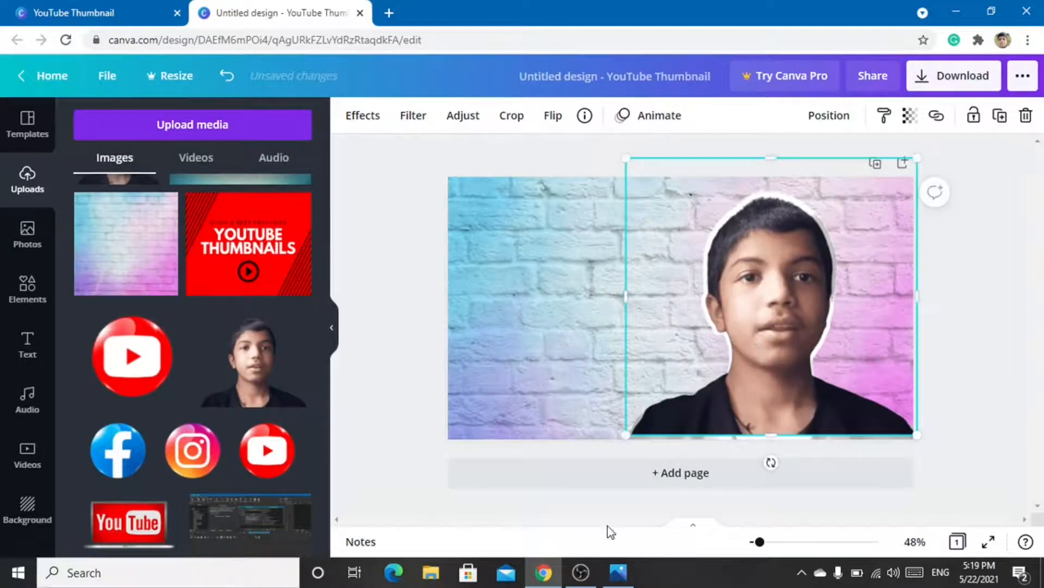
Step: Add the round YouTube logo, shrink it slightly in the page's upper-left area, and compare the layout with the finished thumbnail
left_click(619, 573)
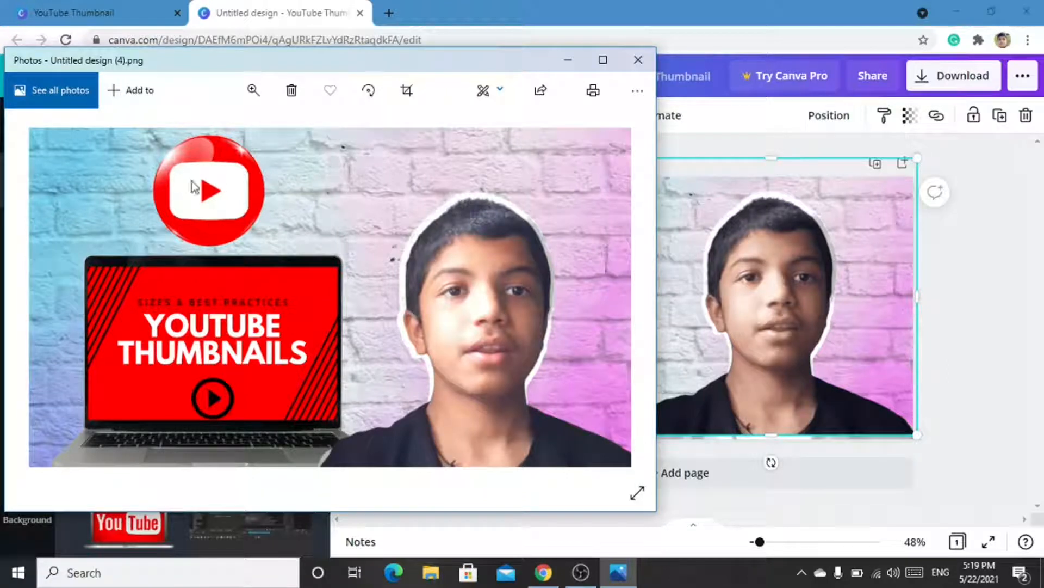
left_click(567, 61)
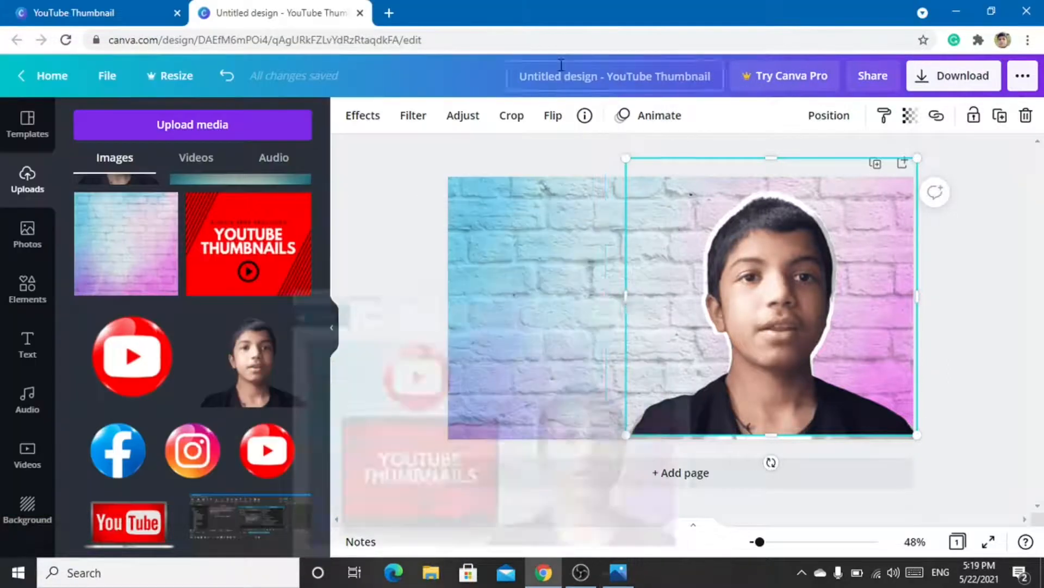
left_click(136, 379)
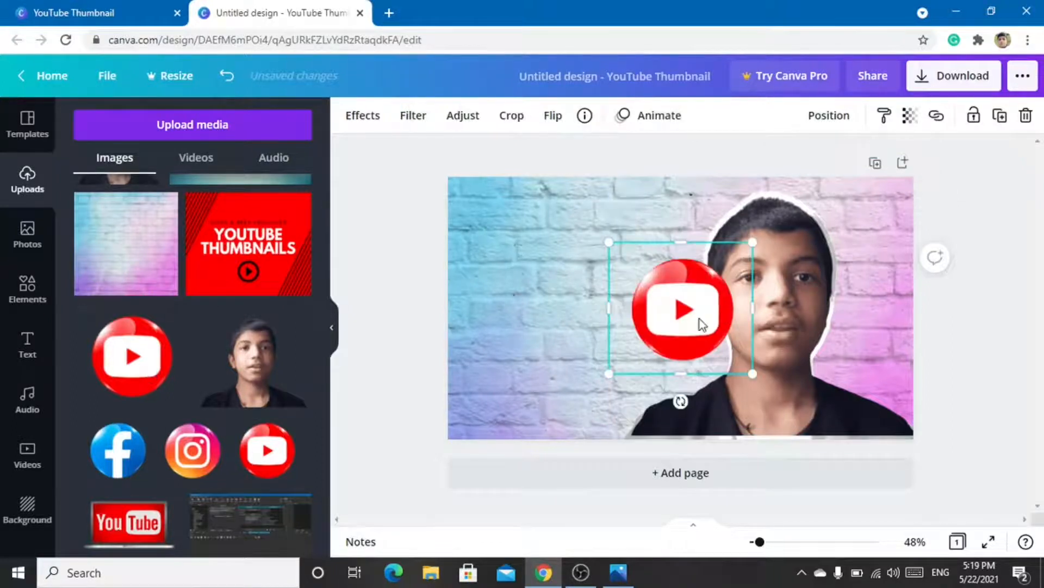
left_click_drag(700, 319, 618, 284)
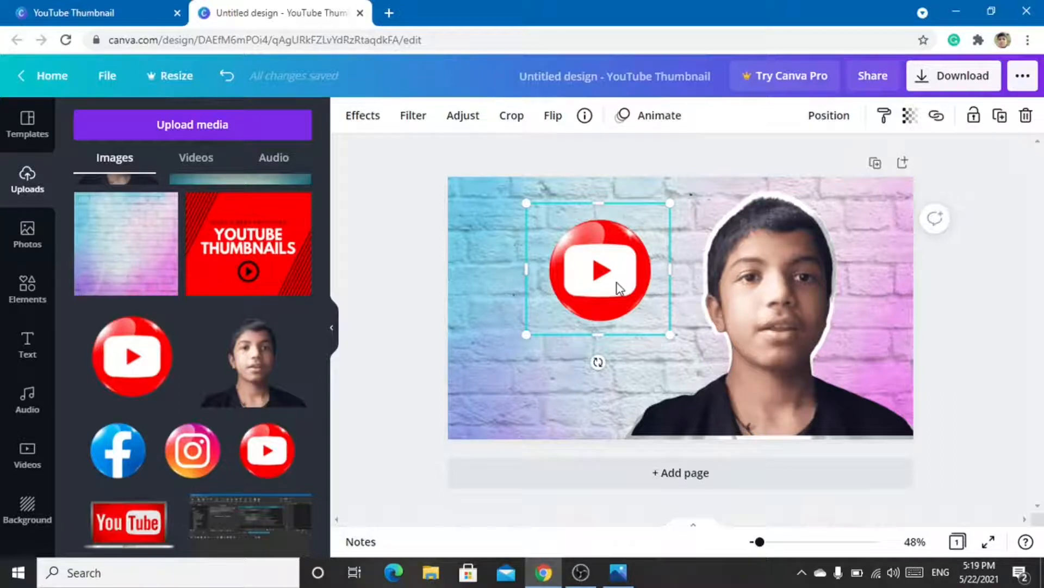
left_click_drag(616, 283, 590, 250)
left_click_drag(645, 305, 631, 290)
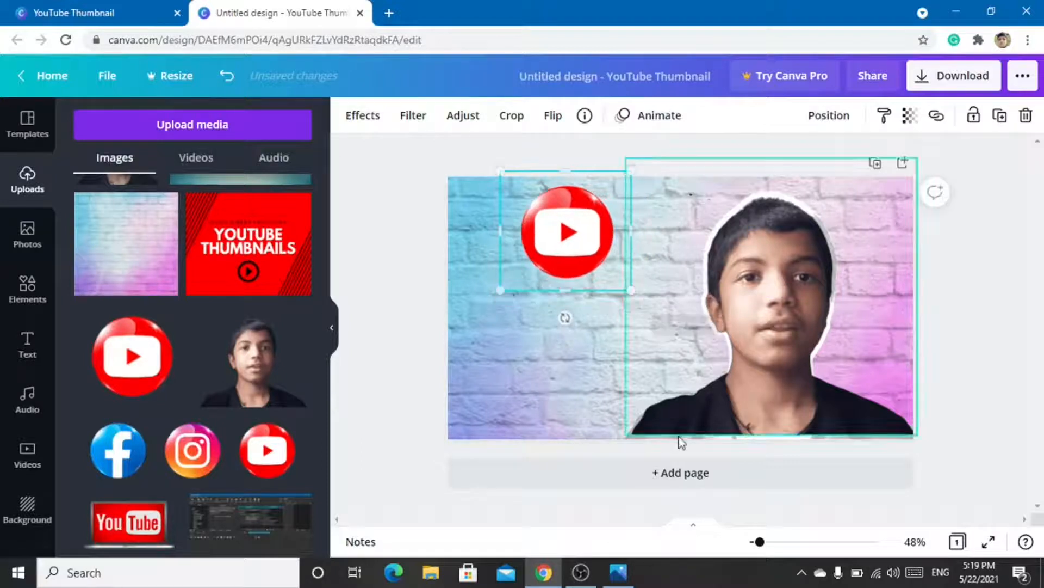
left_click(625, 576)
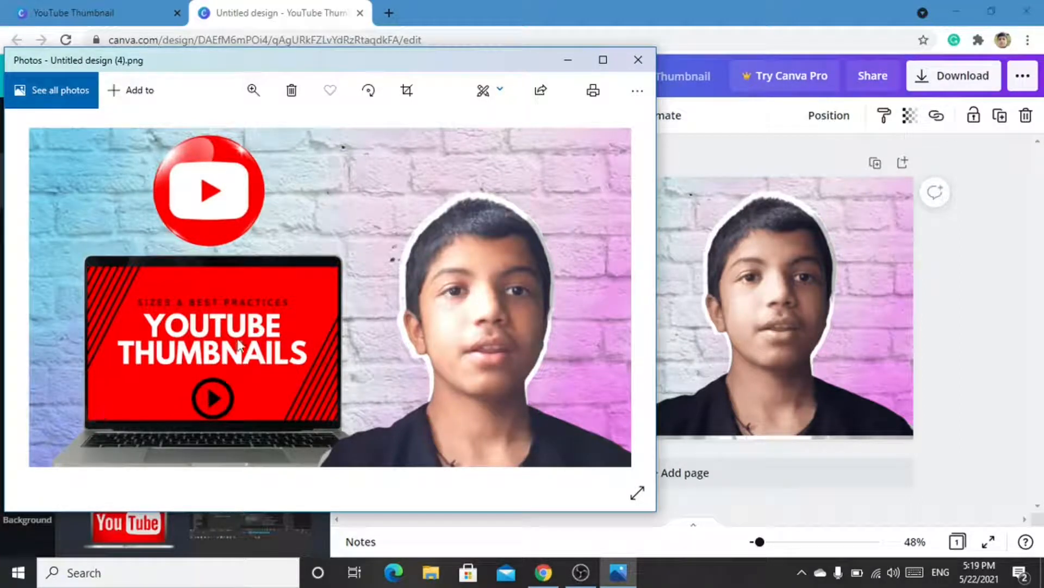
Step: Place the red YouTube Thumbnails image below the round logo and apply the Laptop 1 smartmockup to it
left_click(569, 61)
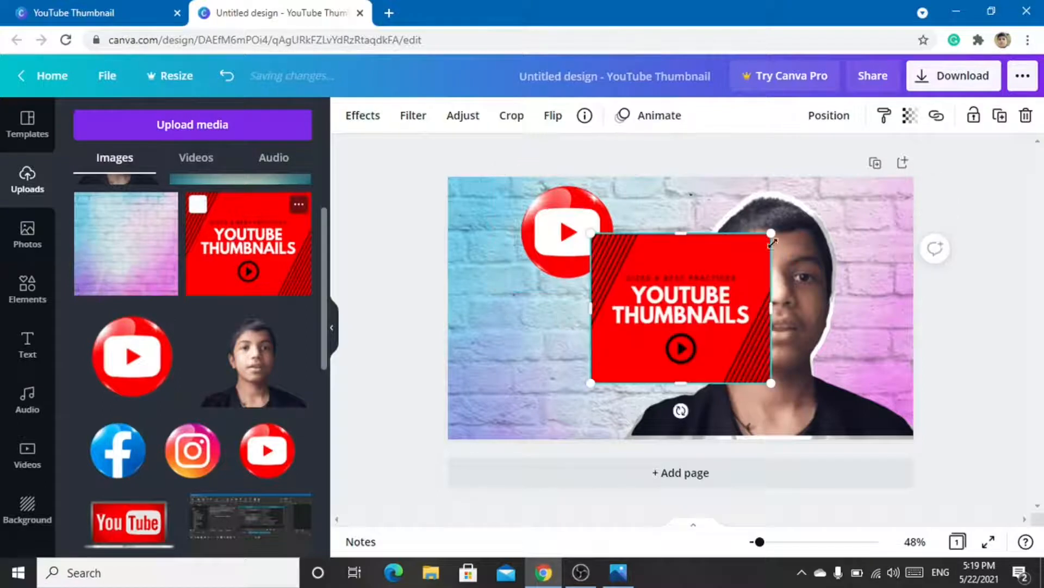
left_click_drag(726, 343, 624, 386)
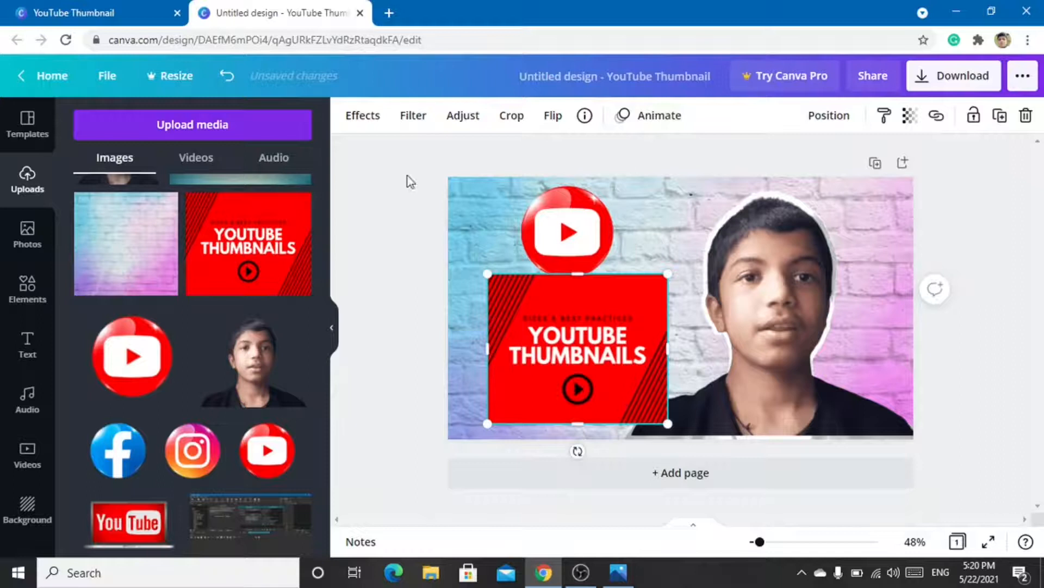
left_click(371, 125)
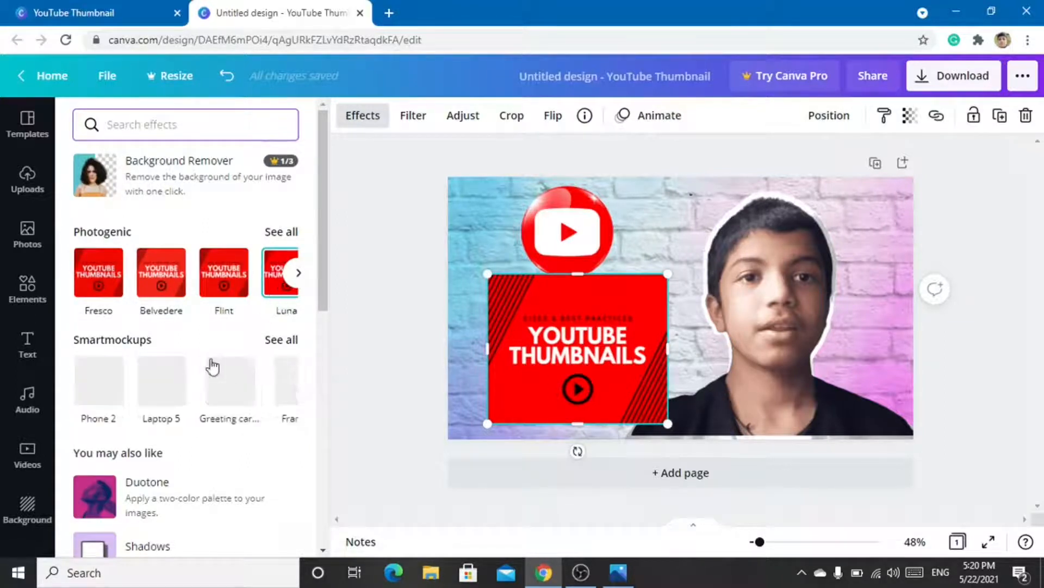
left_click(299, 380)
left_click(298, 380)
left_click(298, 380)
left_click(298, 381)
left_click(298, 380)
left_click(298, 380)
left_click(298, 380)
left_click(298, 380)
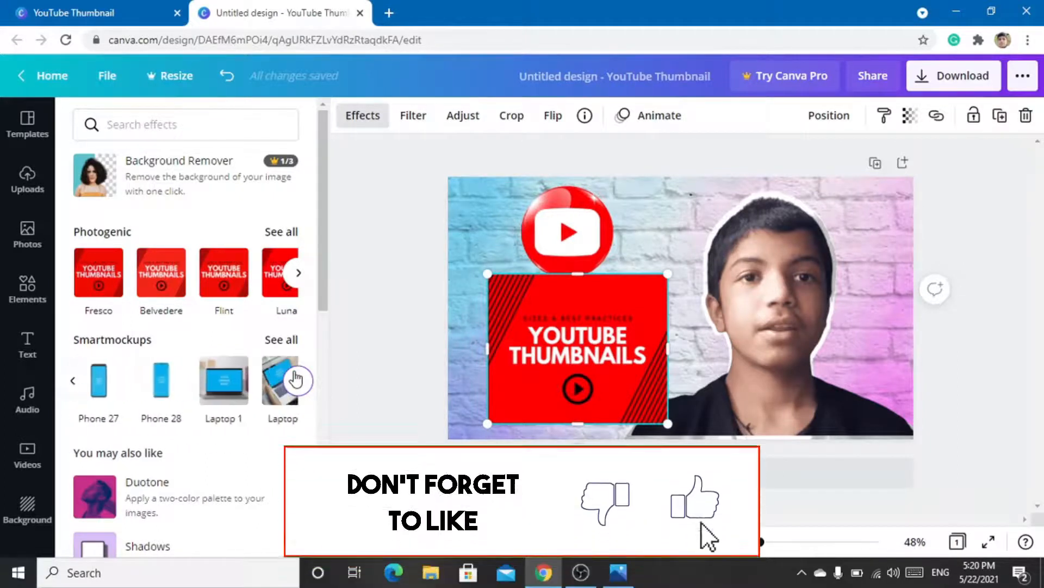
left_click(298, 380)
left_click(73, 380)
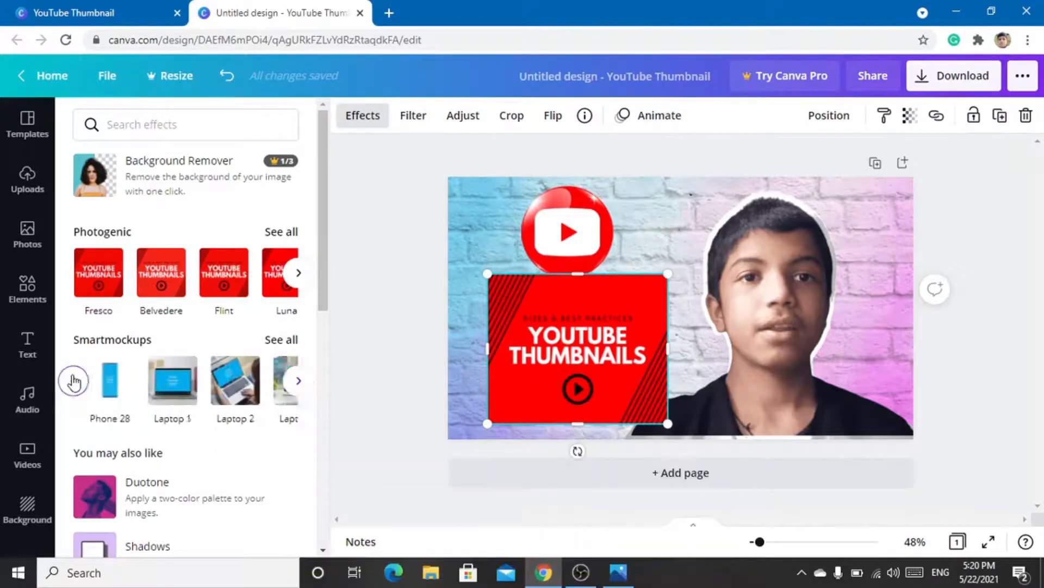
left_click(217, 400)
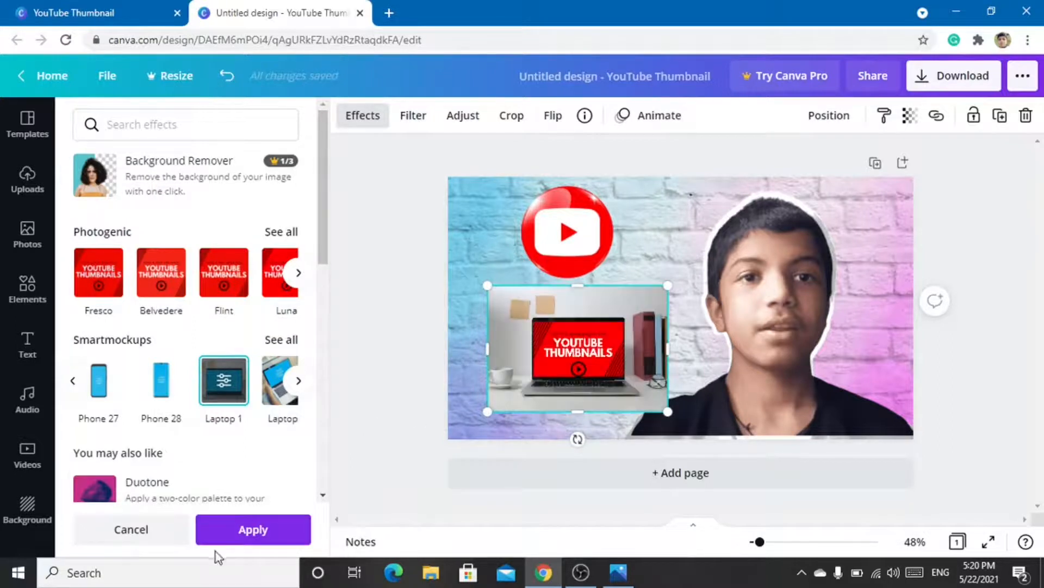
left_click(264, 534)
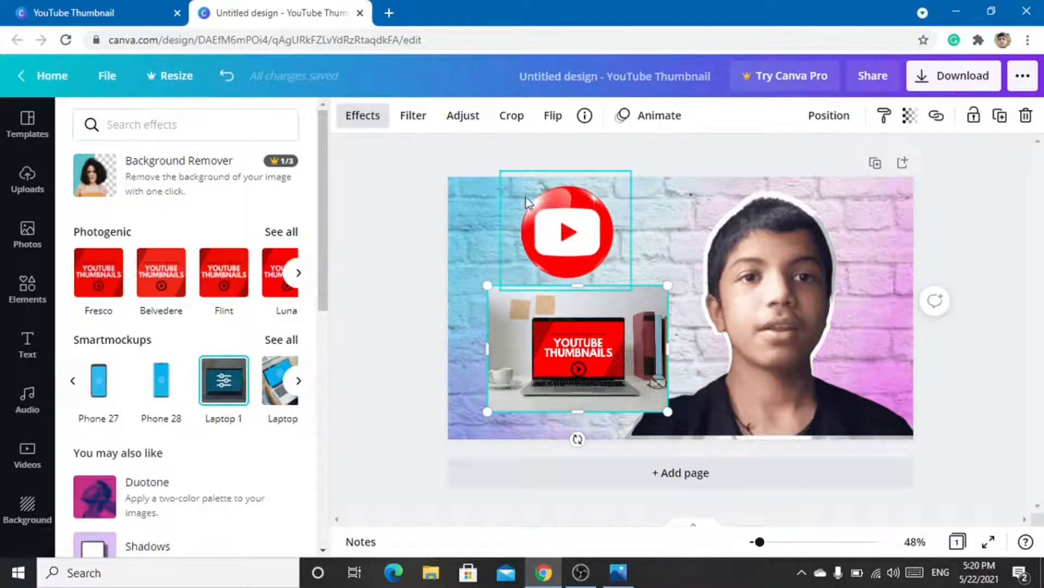
Step: Crop the laptop mockup from its upper-right and lower-left corners so the frame sits closer around the laptop
left_click(511, 122)
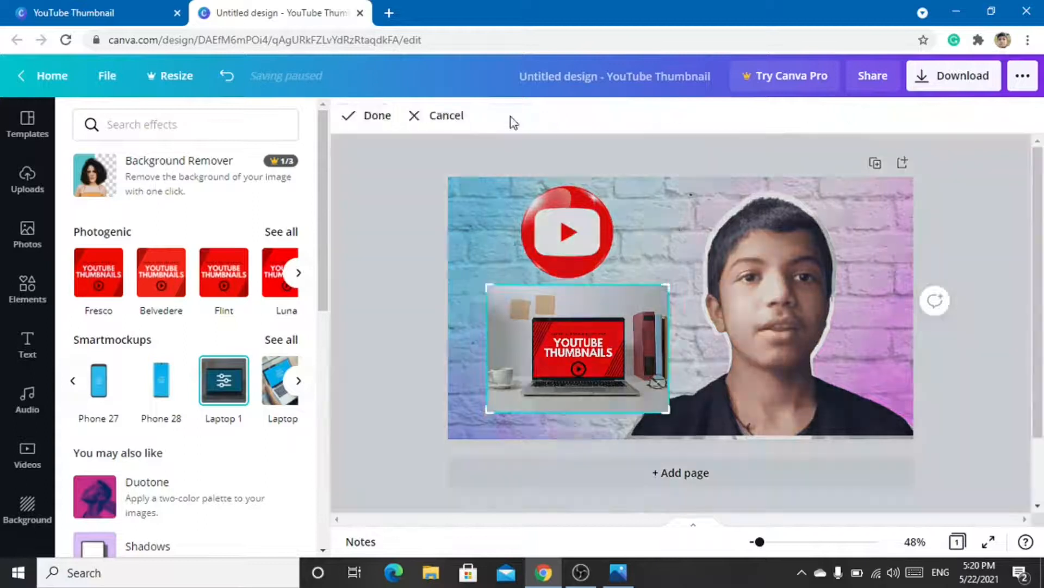
left_click(511, 121)
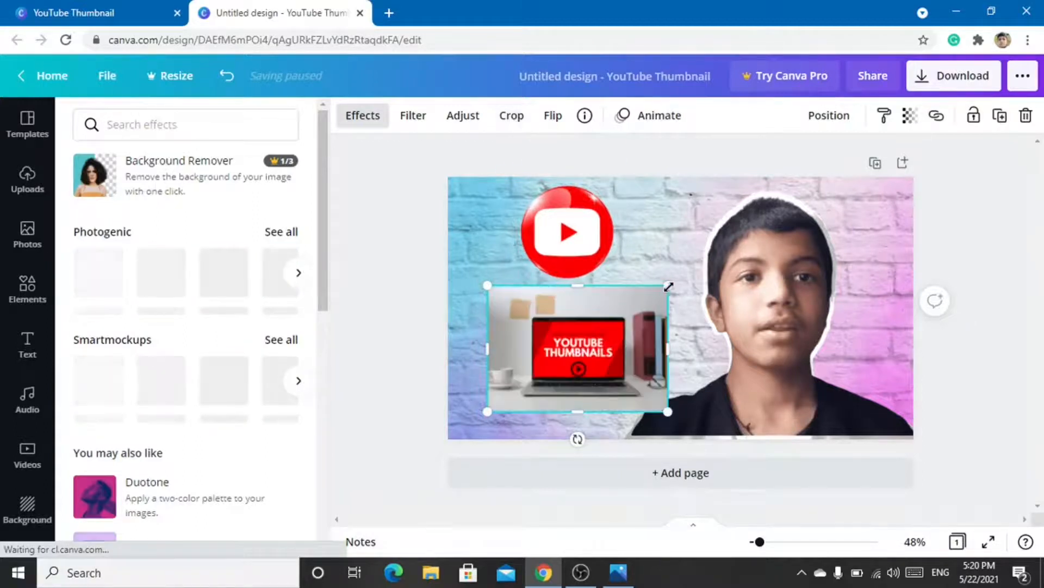
mouse_move(644, 287)
left_mouse_down()
mouse_move(629, 296)
mouse_move(665, 287)
left_mouse_up()
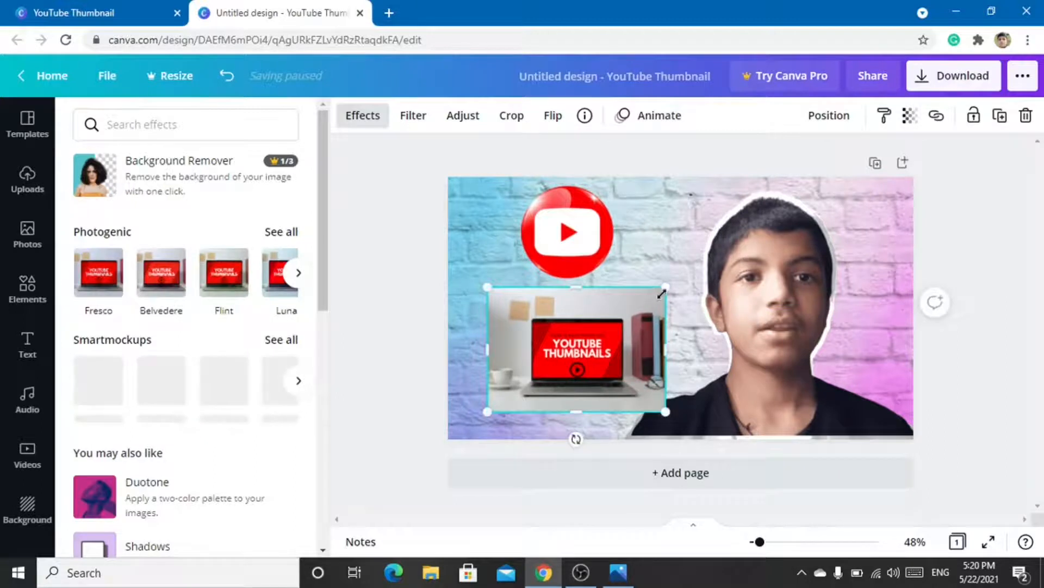
left_click(500, 122)
mouse_move(663, 287)
left_mouse_down()
mouse_move(637, 299)
mouse_move(647, 296)
left_mouse_up()
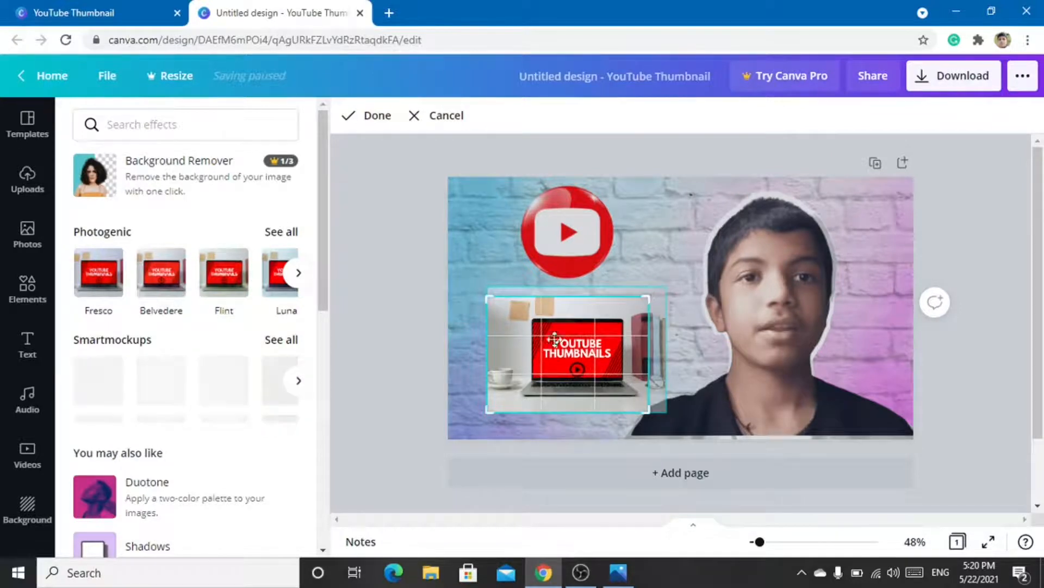
left_click_drag(488, 411, 507, 406)
left_click(372, 115)
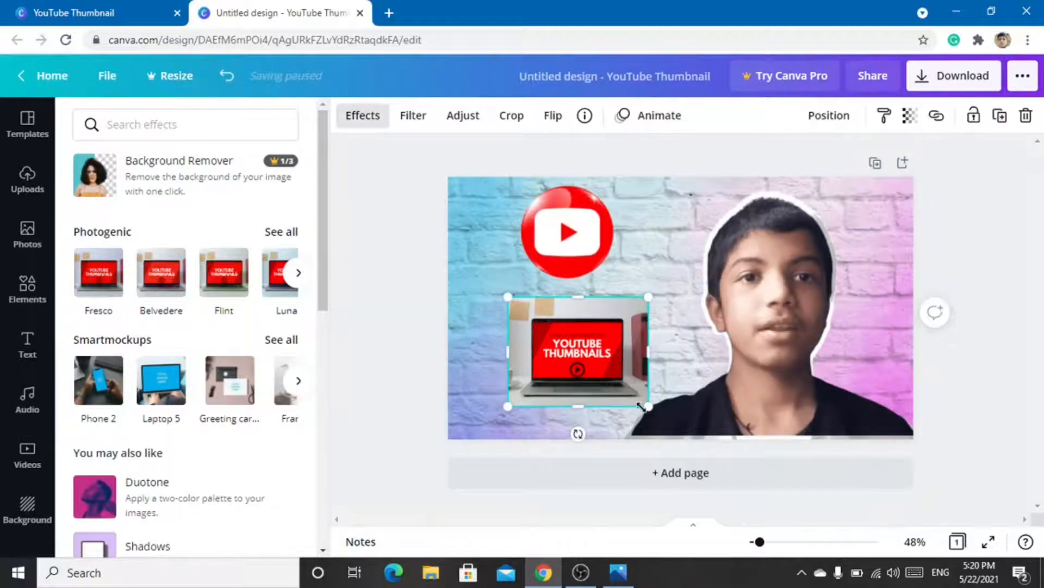
Step: Enlarge the cropped laptop mockup toward the portrait and compare the layout with the finished thumbnail
left_click_drag(665, 418, 689, 433)
left_click(618, 576)
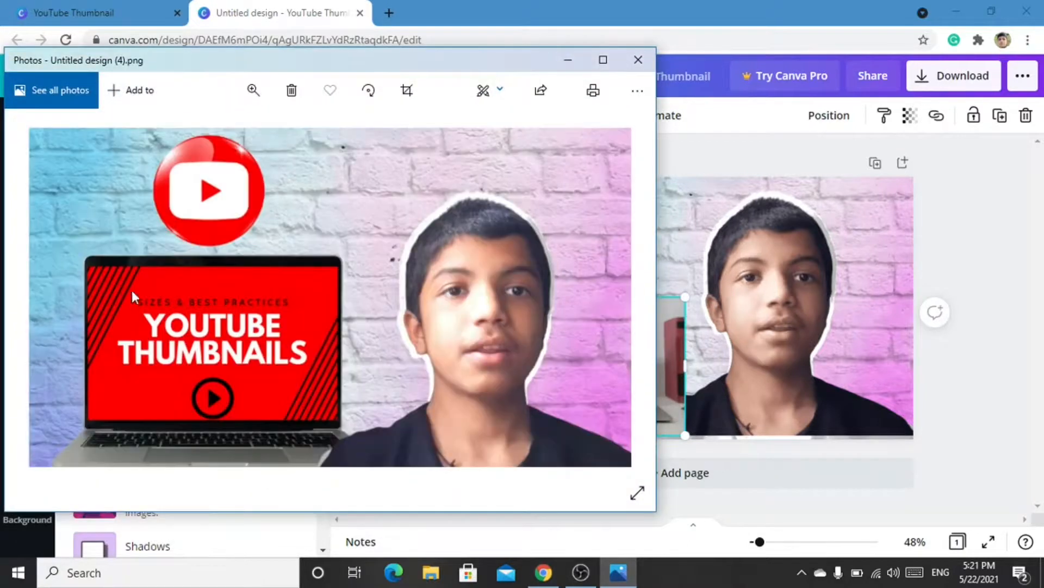
left_click(568, 60)
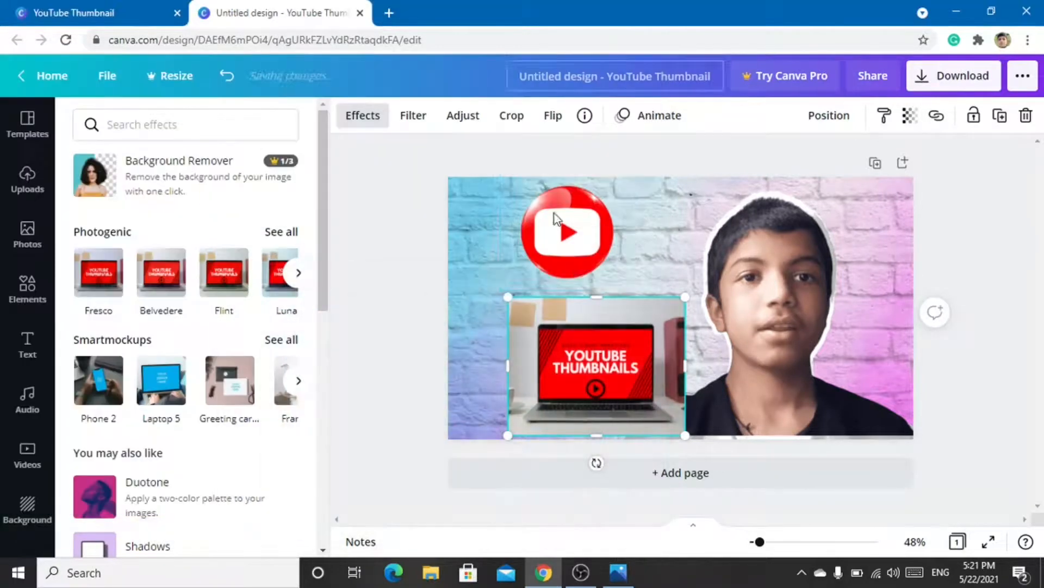
Step: Remove the laptop mockup's background, then enlarge the image and shift it up and left under the logo
left_click(194, 191)
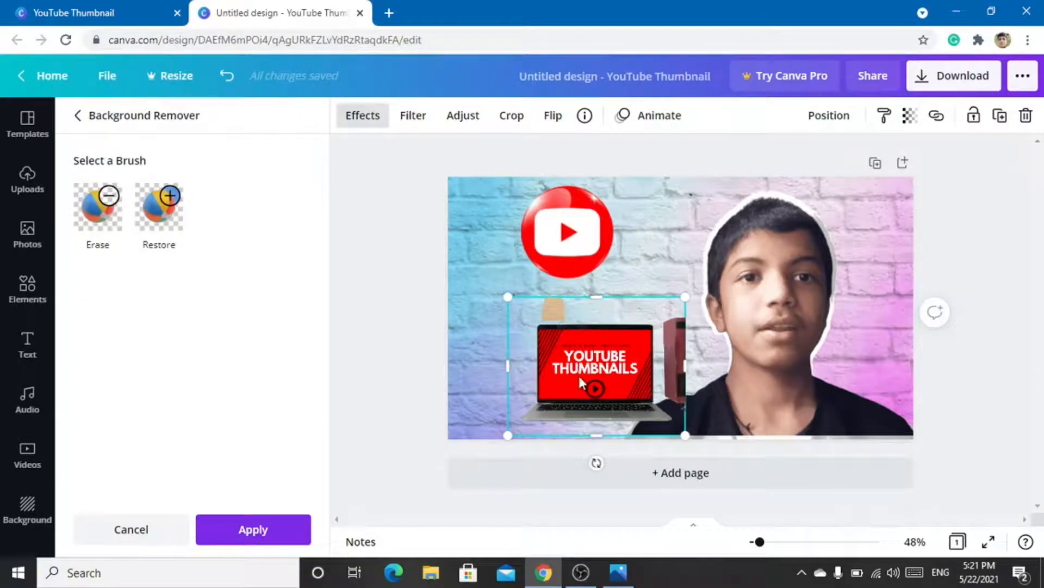
left_click_drag(685, 436, 725, 465)
left_click_drag(617, 400, 573, 379)
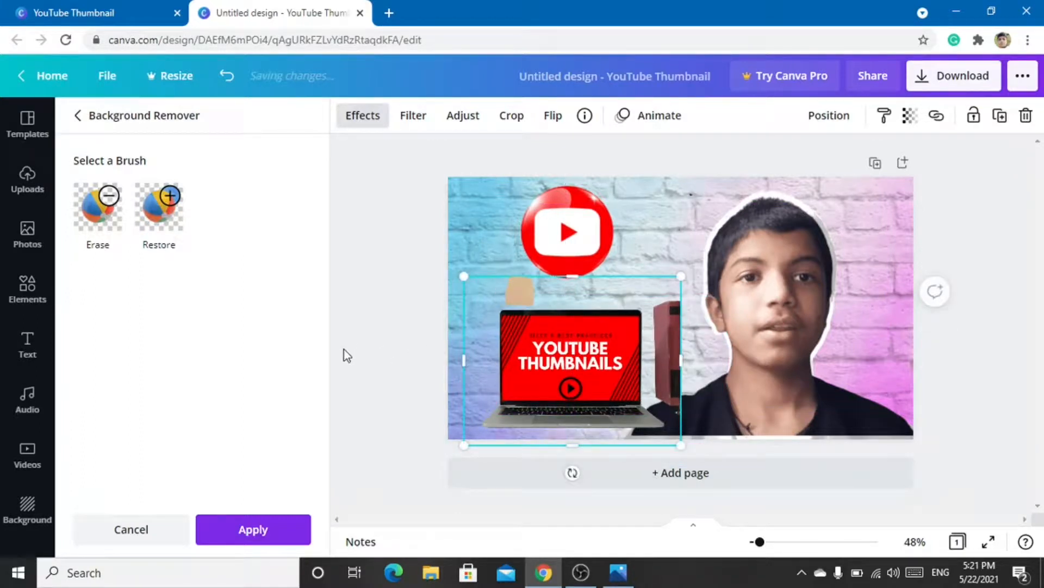
Step: Erase the leftover books, glasses and sticky note around the laptop with the size 25 brush and apply the background removal
left_click(95, 220)
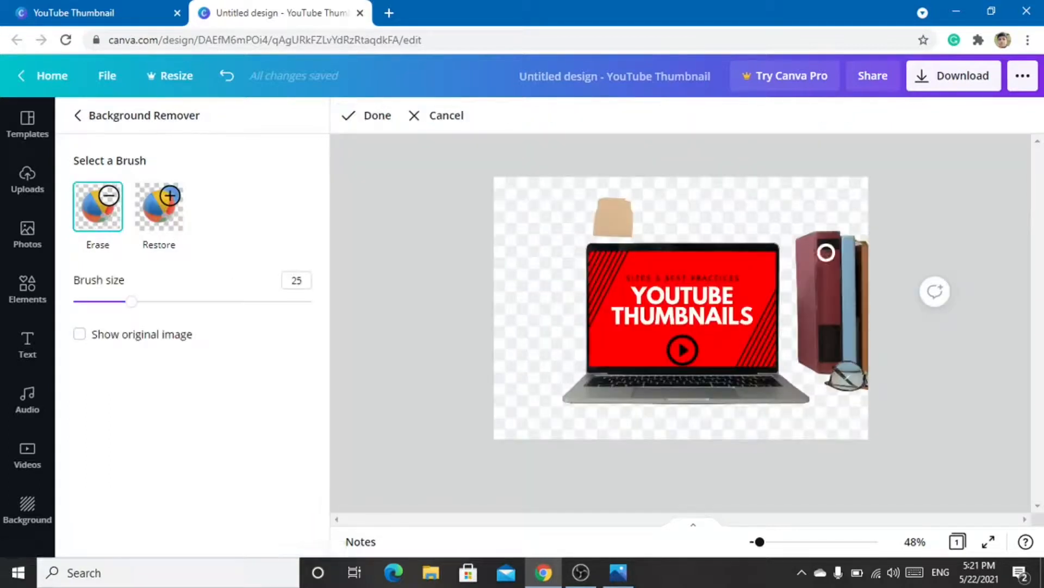
mouse_move(825, 253)
left_mouse_down()
mouse_move(799, 295)
mouse_move(794, 257)
mouse_move(814, 225)
mouse_move(845, 228)
mouse_move(890, 292)
mouse_move(864, 415)
mouse_move(844, 214)
mouse_move(883, 307)
mouse_move(836, 219)
mouse_move(817, 344)
mouse_move(801, 306)
mouse_move(840, 387)
left_mouse_up()
mouse_move(856, 288)
left_mouse_down()
mouse_move(836, 280)
mouse_move(838, 384)
left_mouse_up()
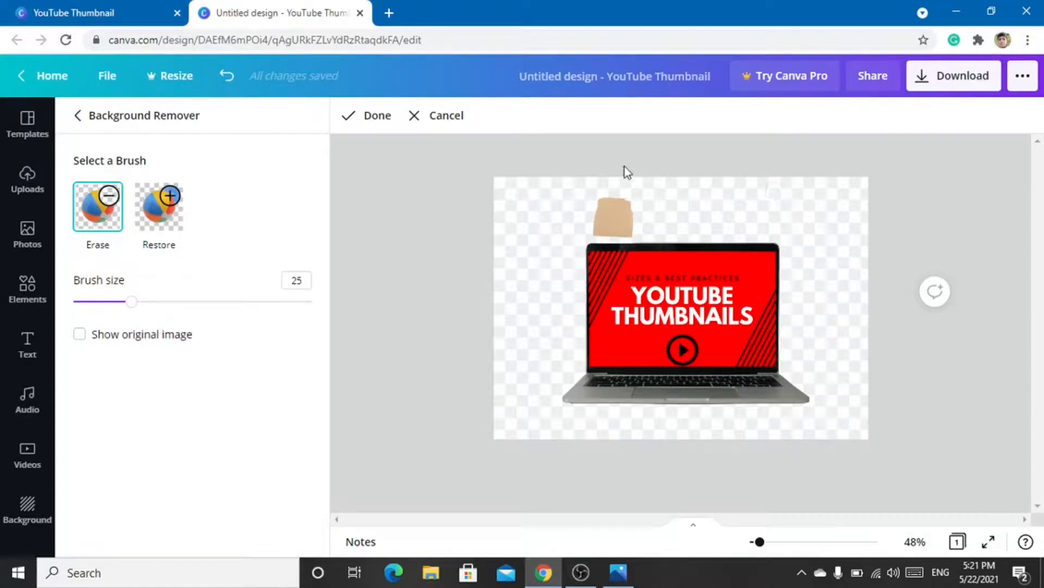
left_click_drag(606, 200, 627, 200)
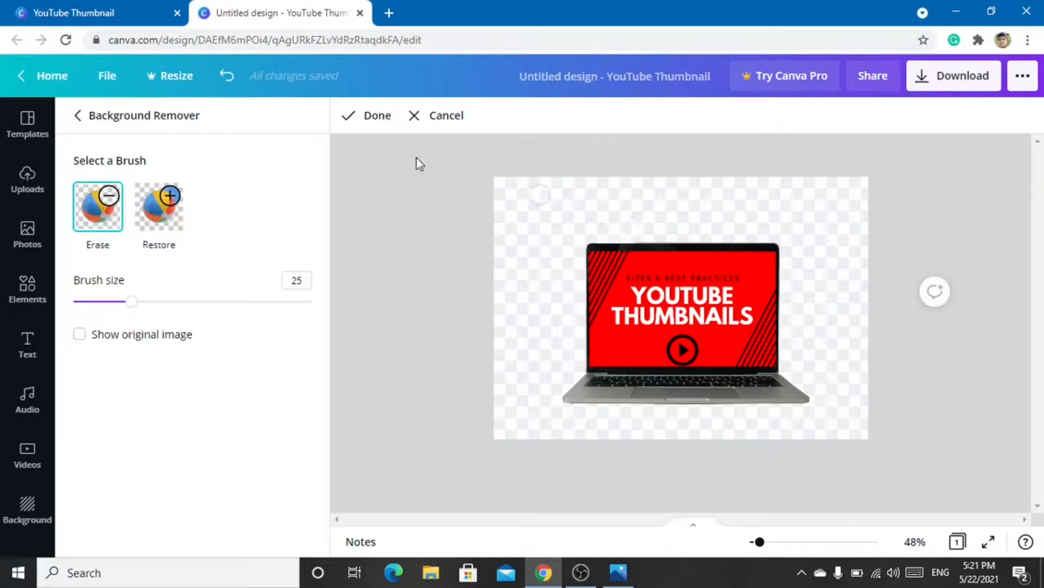
left_click(379, 121)
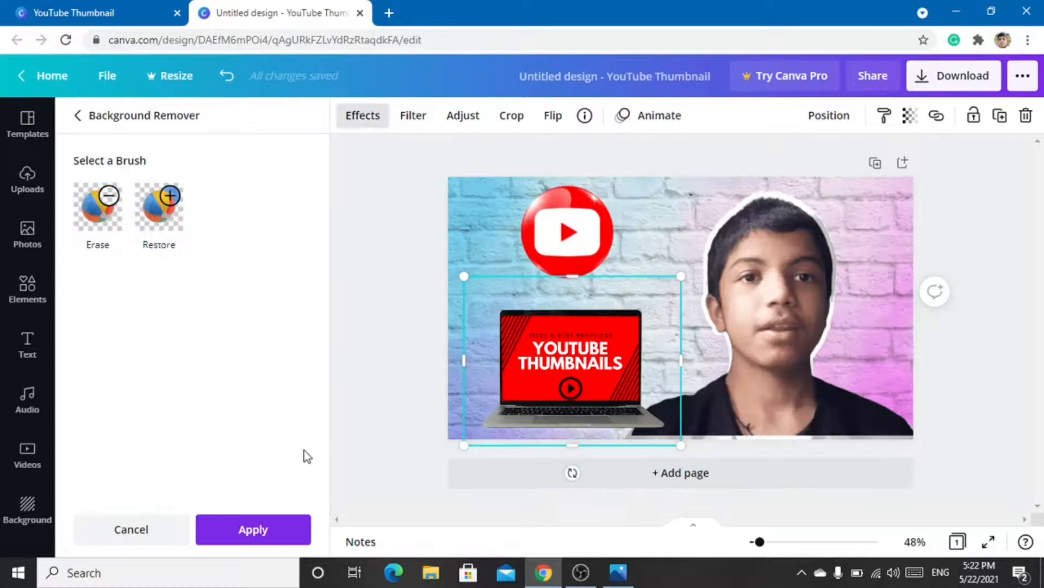
left_click(267, 532)
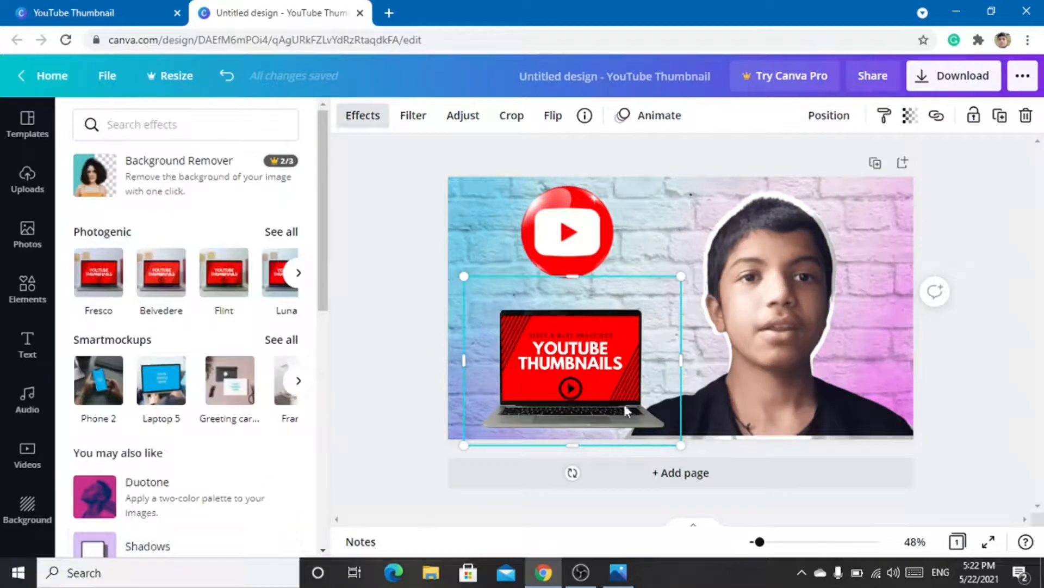
Step: Enlarge the laptop to fill the page's lower-left area, adjust its position and send it backward one layer
left_click_drag(724, 460, 732, 469)
left_click_drag(464, 276, 433, 251)
left_click_drag(595, 415, 588, 394)
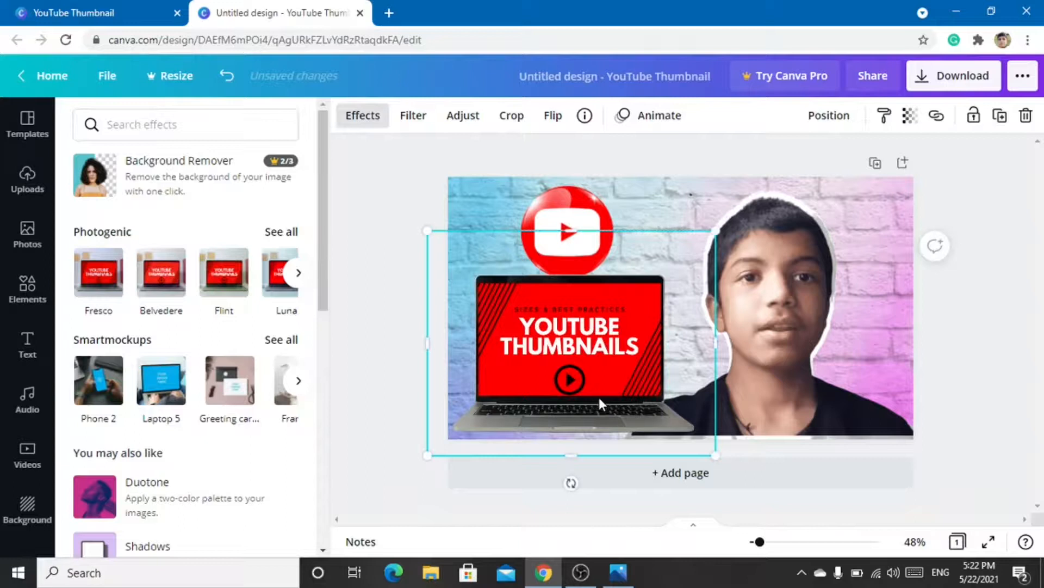
right_click(598, 397)
left_click(664, 353)
right_click(609, 335)
left_click(560, 346)
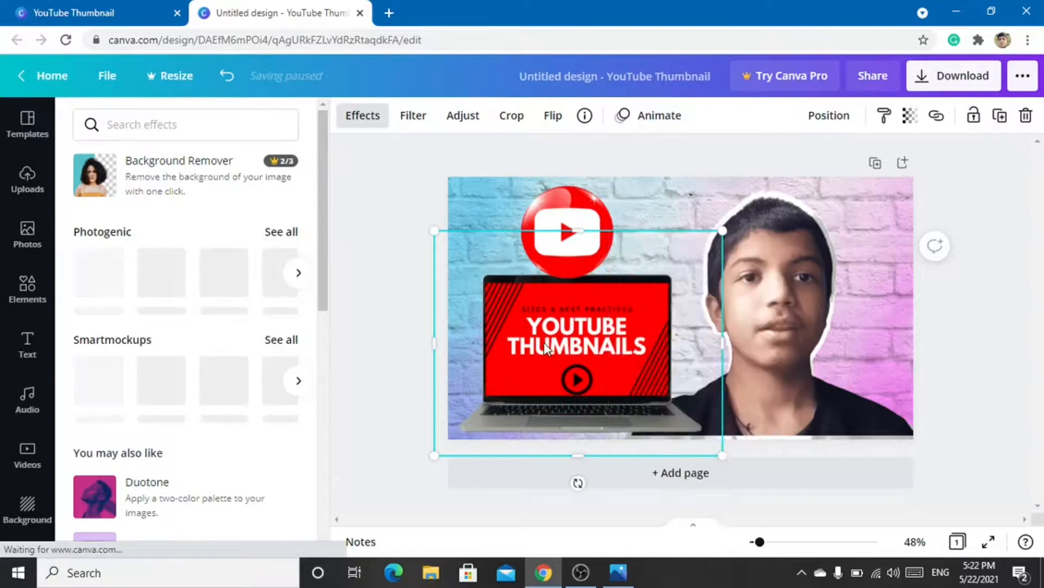
Step: Shrink the round YouTube logo slightly and centre it above the laptop
left_click(572, 251)
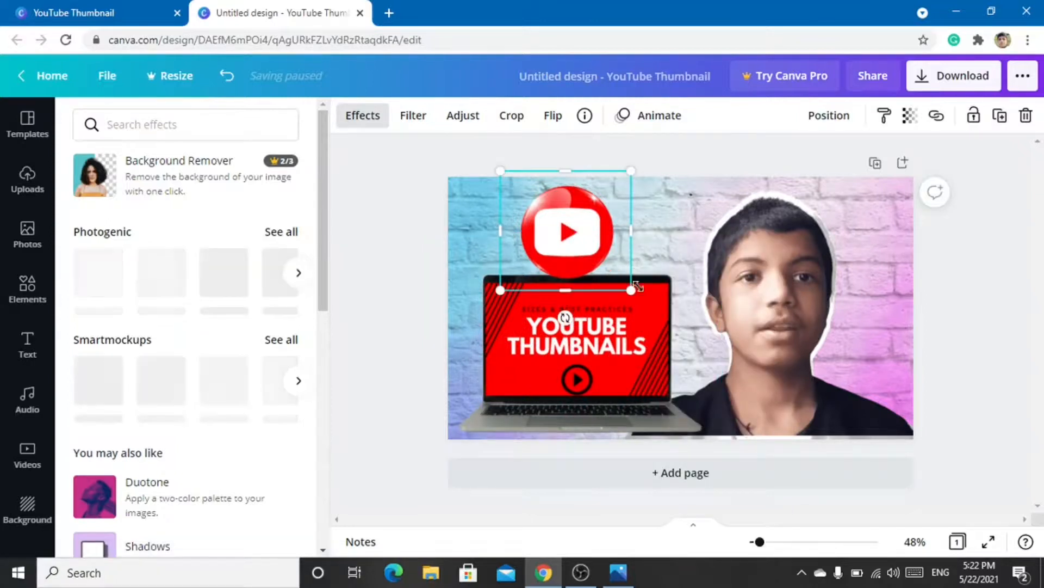
left_click_drag(566, 249, 575, 242)
Step: Send the laptop backward behind the portrait, then nudge it and enlarge it slightly toward the page's lower-left corner
left_click(589, 361)
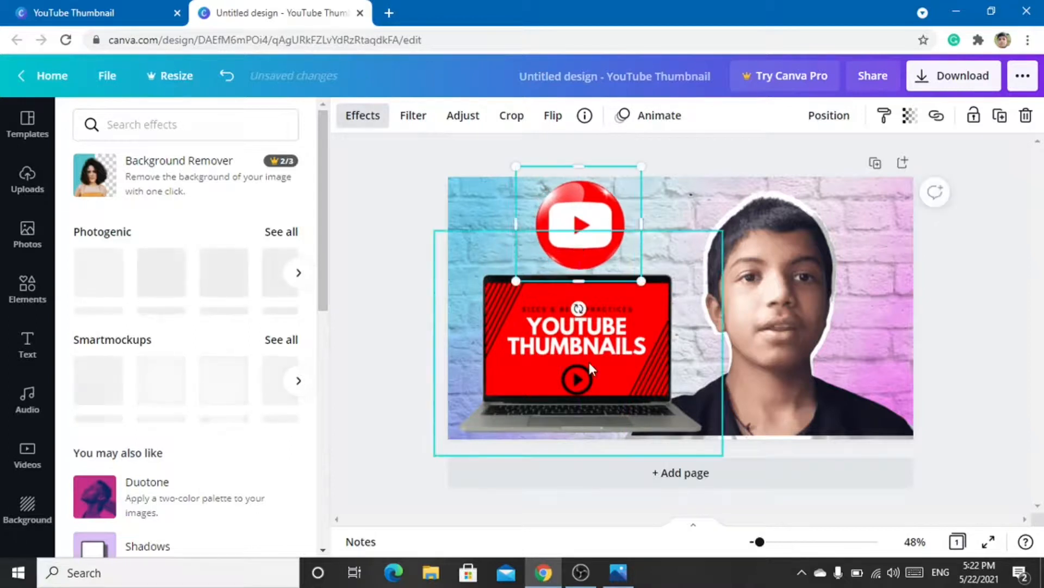
right_click(589, 361)
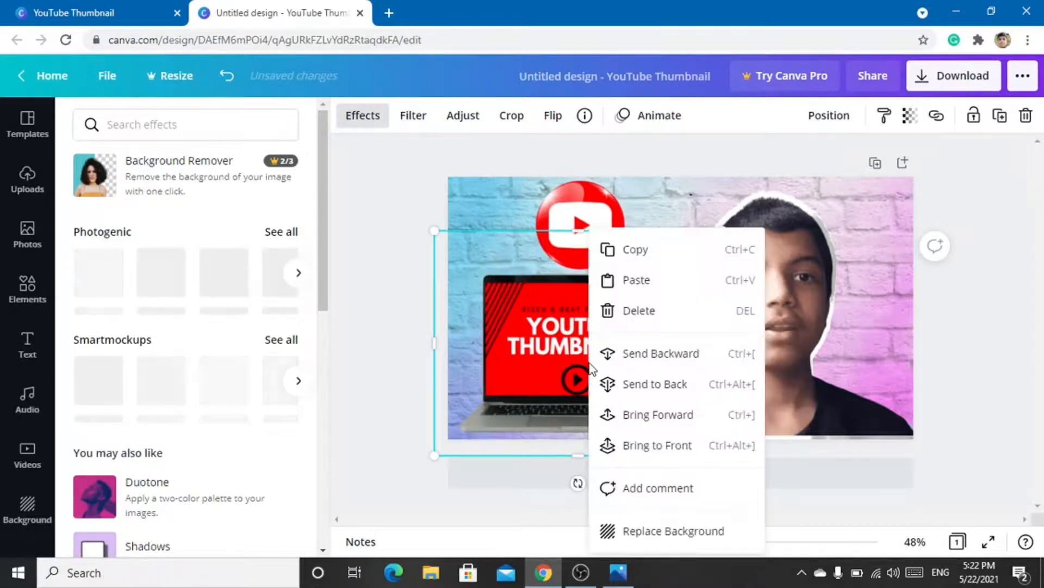
left_click(676, 362)
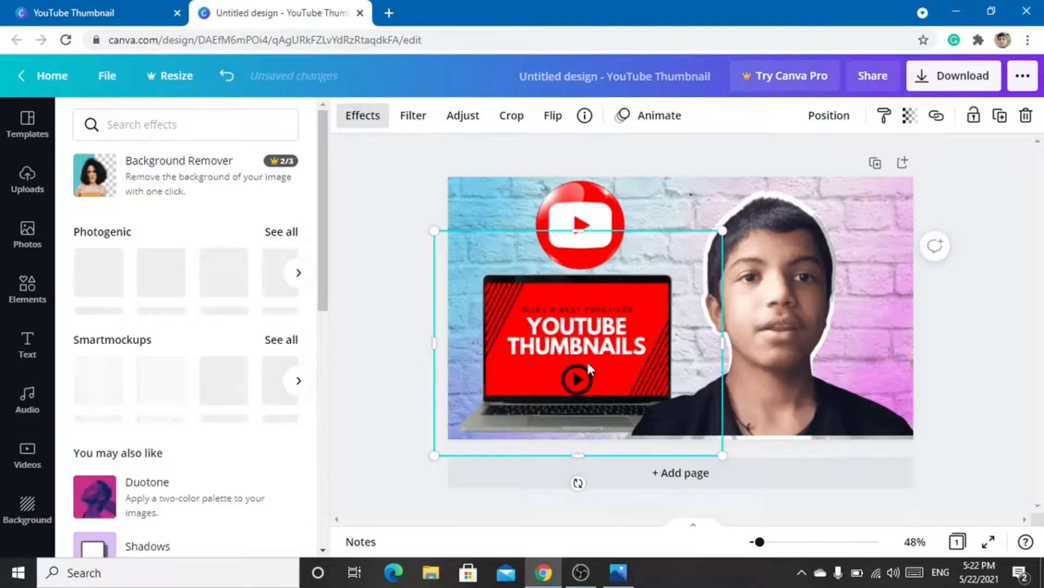
left_click_drag(586, 360, 587, 363)
left_click_drag(438, 455, 432, 460)
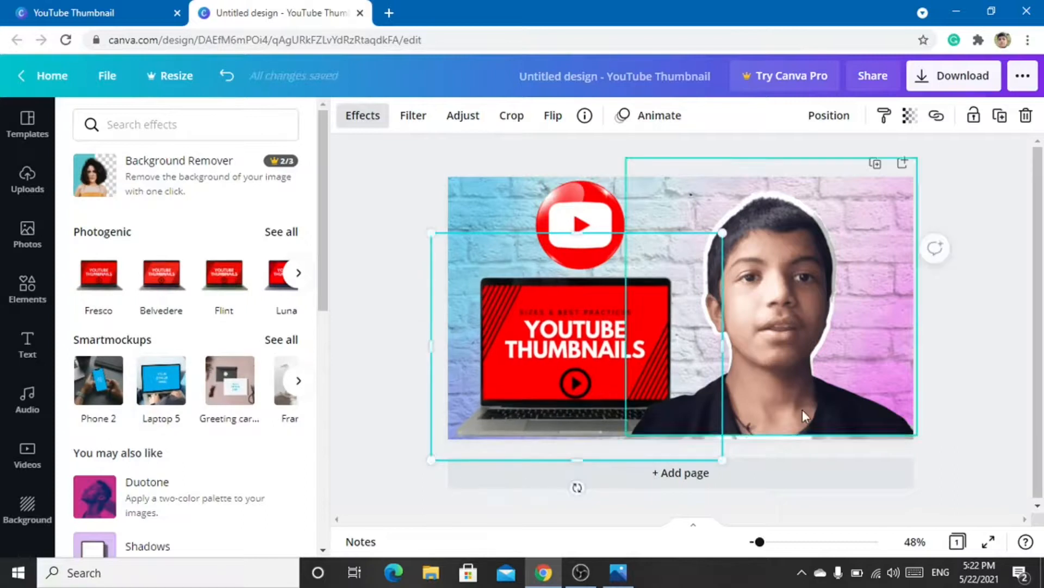
Step: Compare with the finished thumbnail, then set the colour portrait's brightness to 20 and contrast to 16
left_click(801, 410)
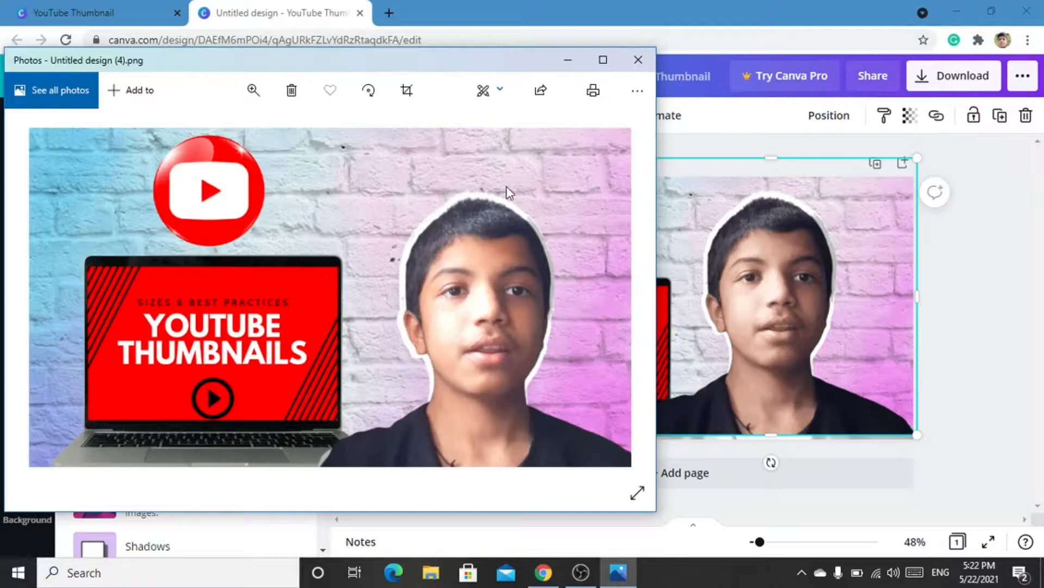
left_click(568, 61)
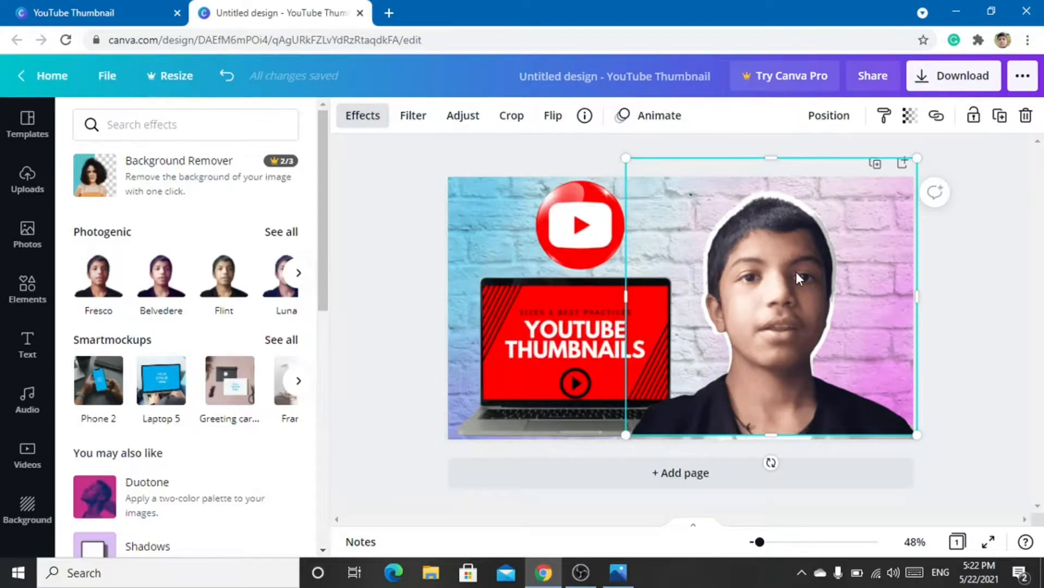
left_click(543, 262)
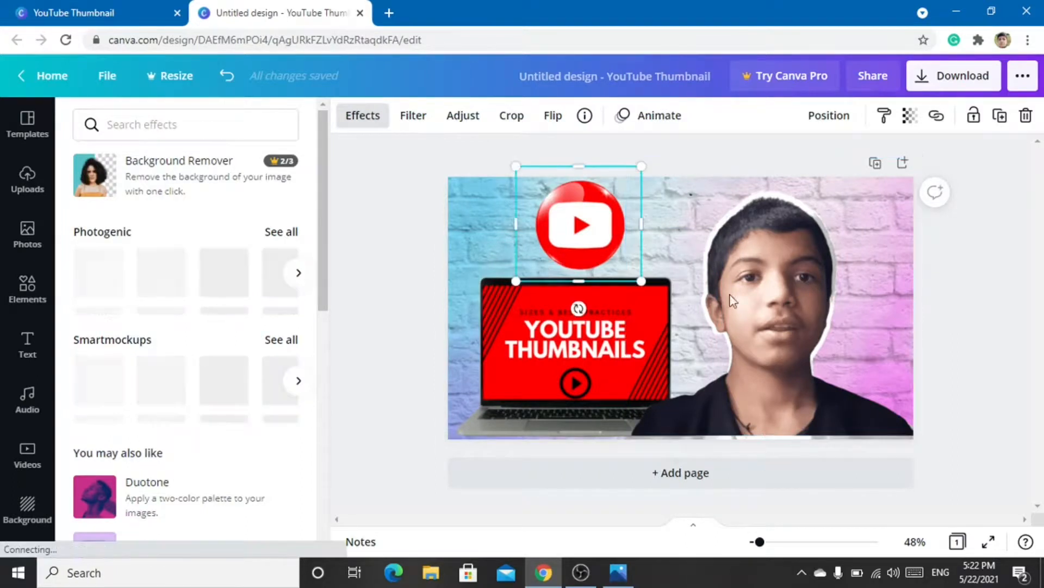
left_click(768, 330)
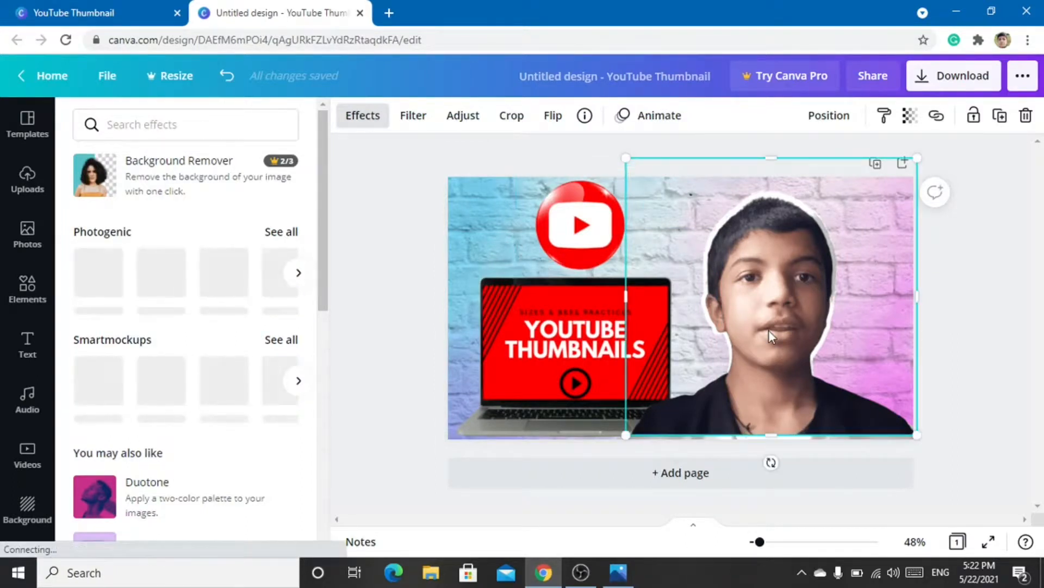
left_click(456, 126)
mouse_move(206, 153)
left_mouse_down()
mouse_move(235, 154)
mouse_move(219, 159)
left_mouse_up()
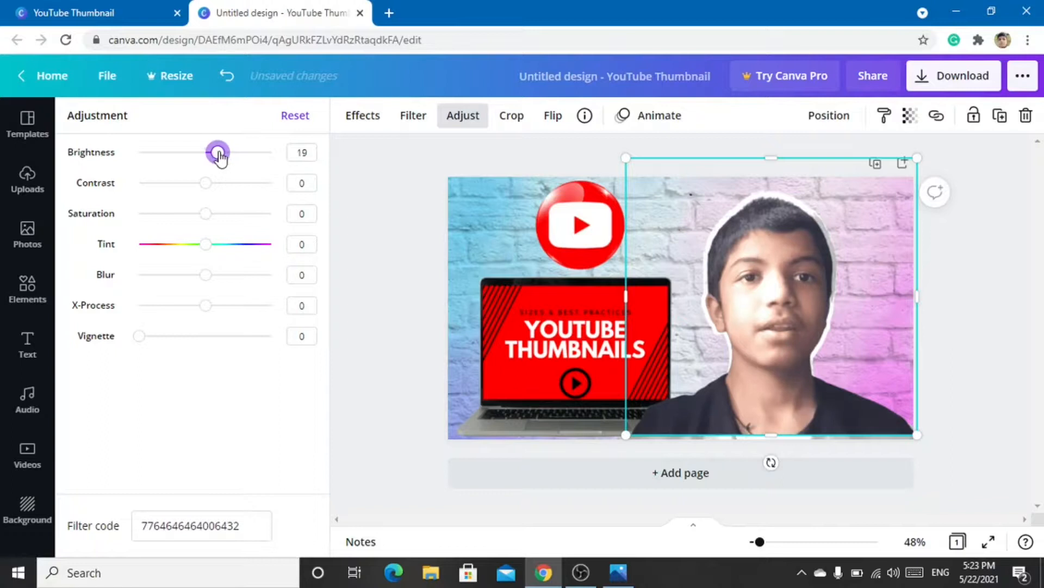
left_click_drag(206, 183, 218, 187)
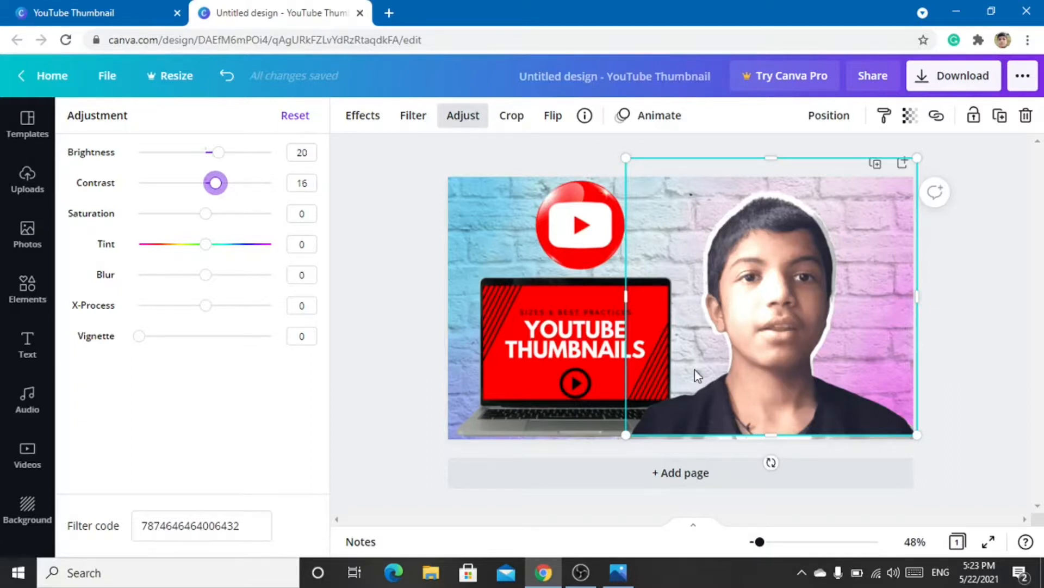
Step: Show the finished thumbnail in a narrower Photos window beside the design to compare the two
left_click(1003, 417)
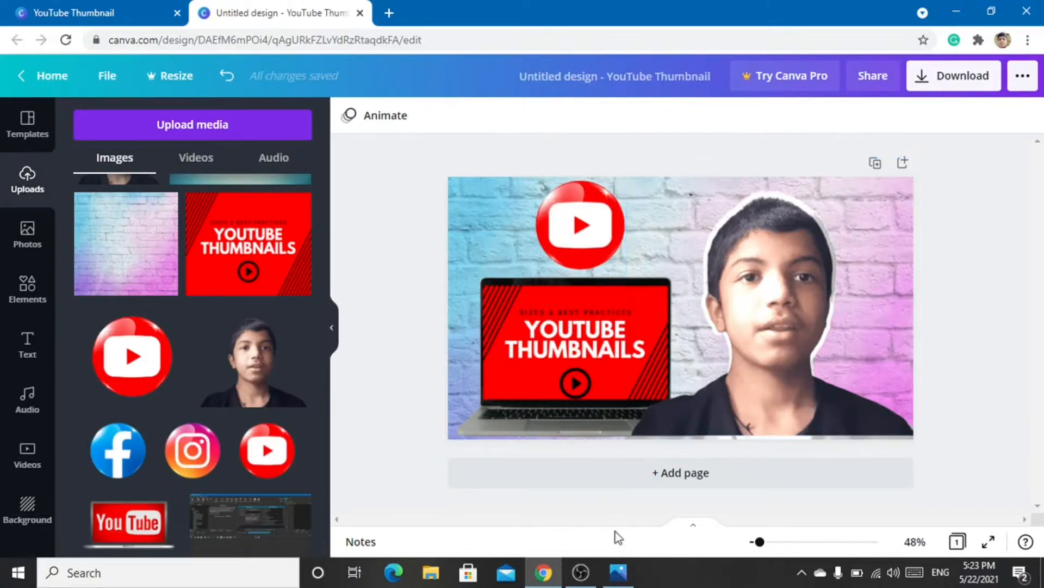
left_click(618, 572)
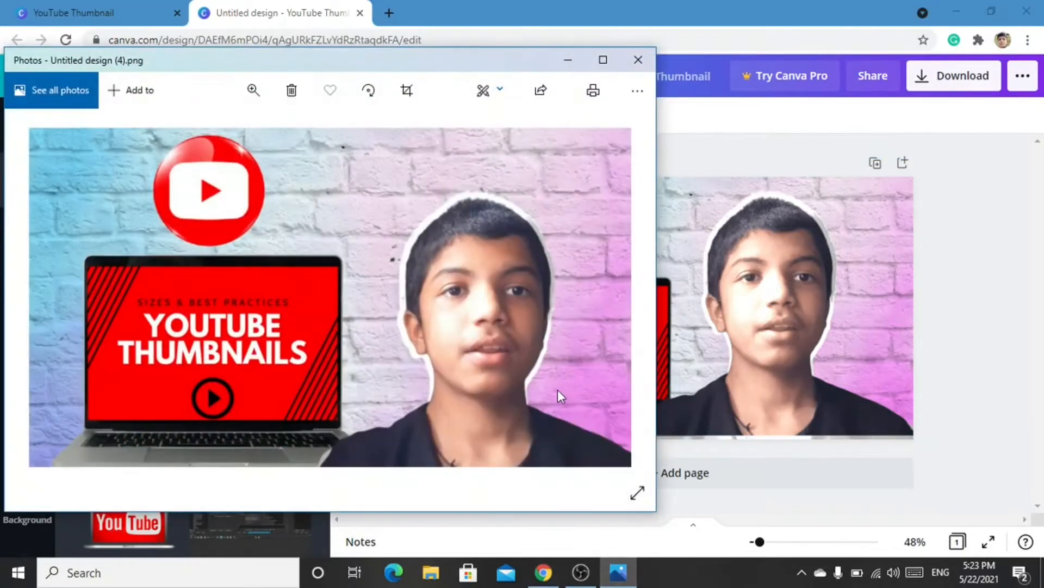
left_click(988, 11)
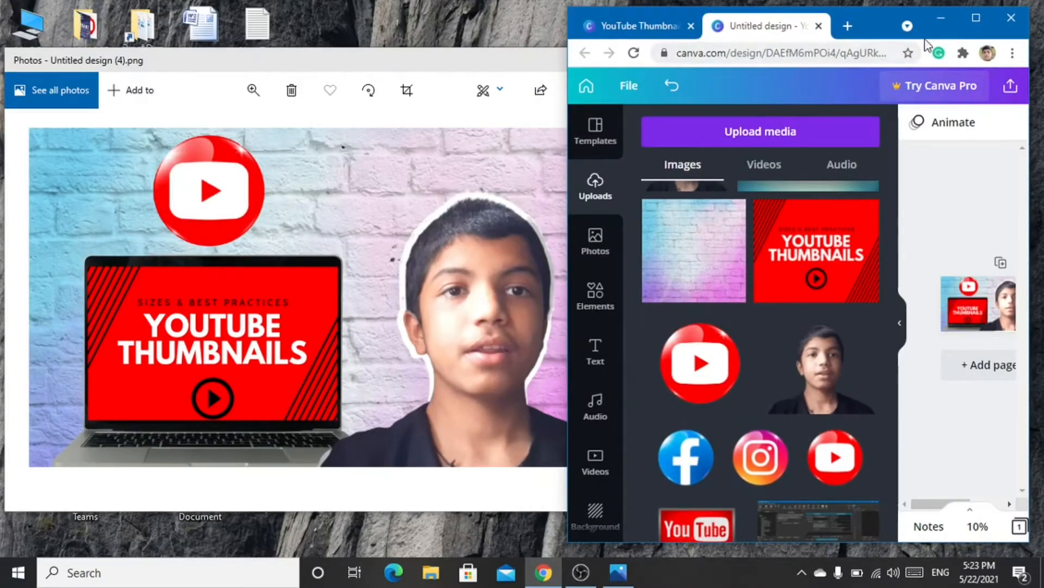
left_click(975, 17)
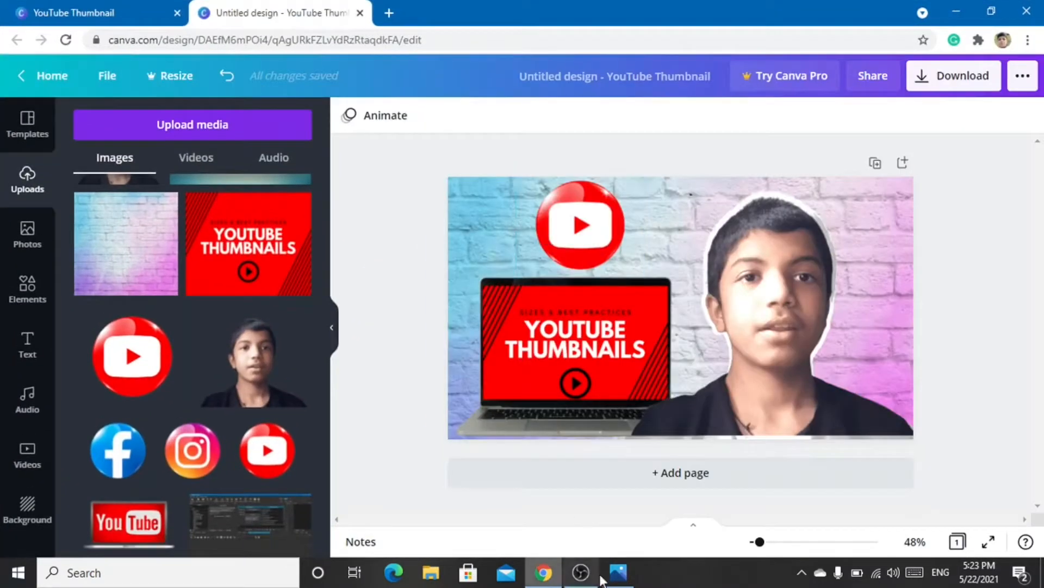
left_click(618, 572)
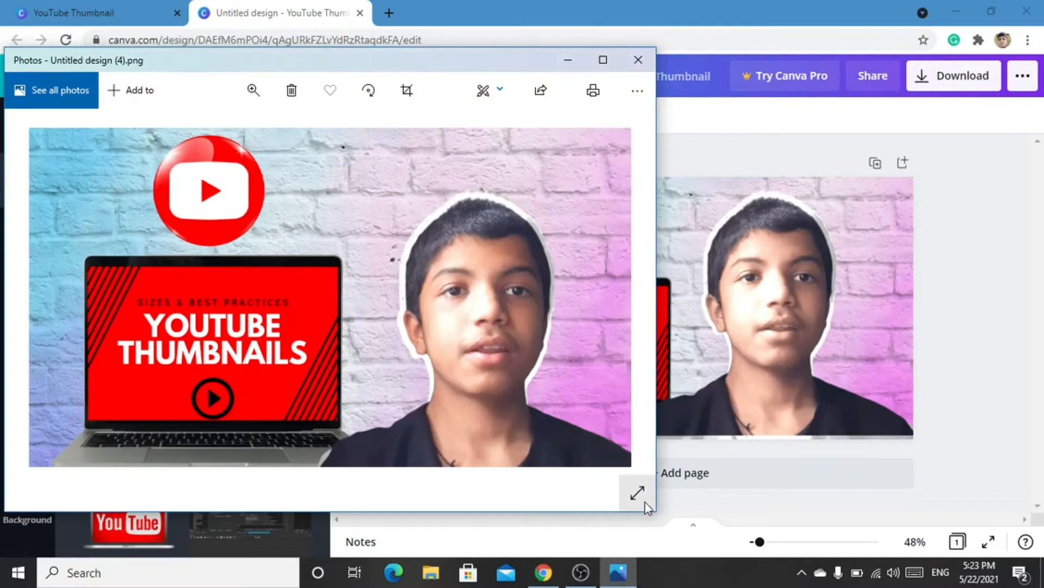
left_click_drag(605, 482, 450, 492)
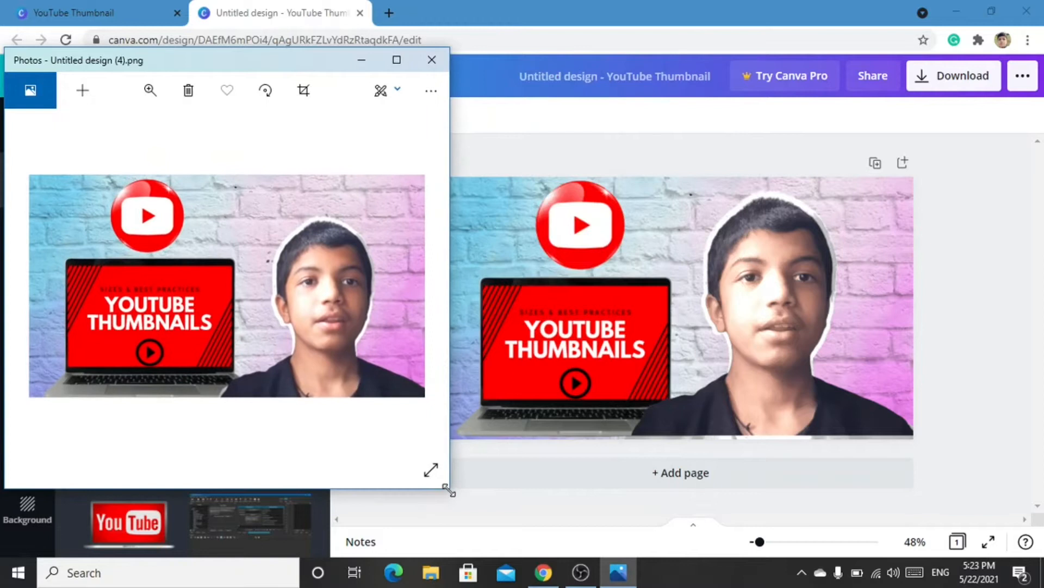